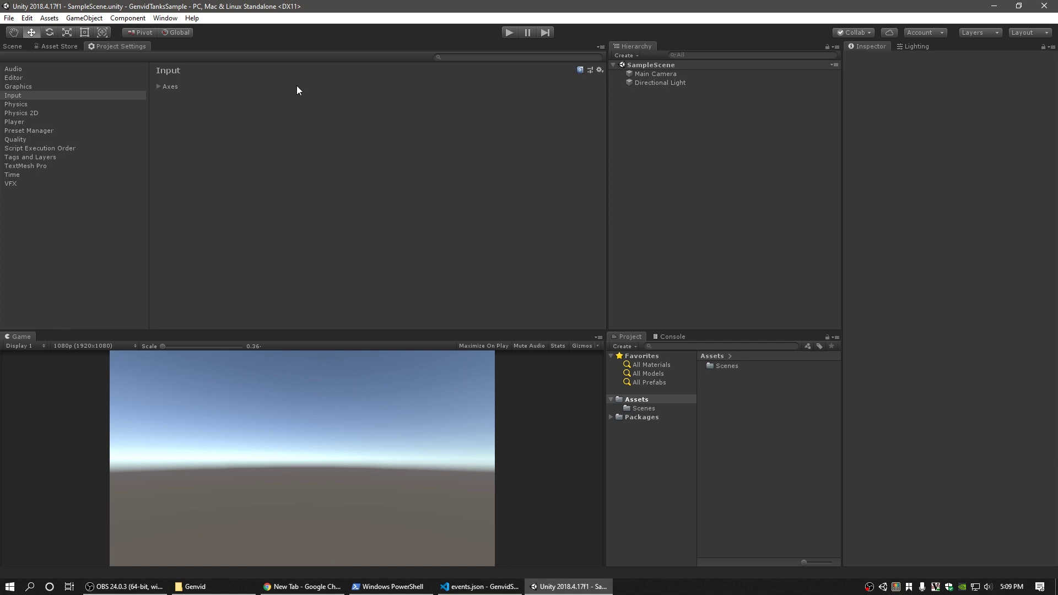
- Open the Asset Store window and select GenvidSession under the expanded GenvidSessionManager
left_click(165, 17)
left_click(182, 76)
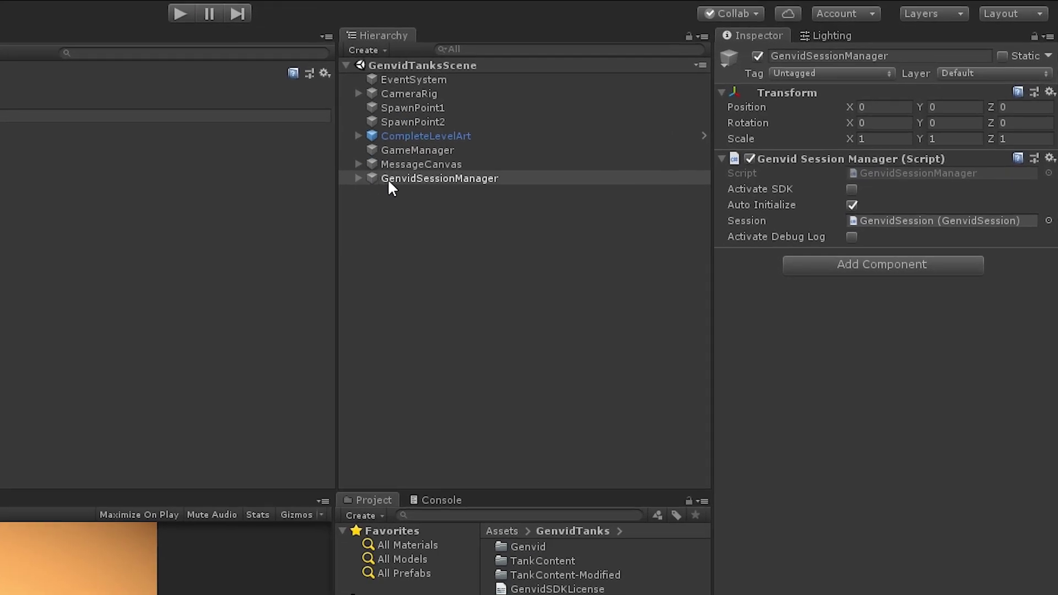
left_click(621, 136)
left_click(665, 144)
- Locate the session's referenced Video, Audio, Streams, Events and Commands objects in the scene
left_click(1025, 141)
left_click(1023, 151)
left_click(1007, 221)
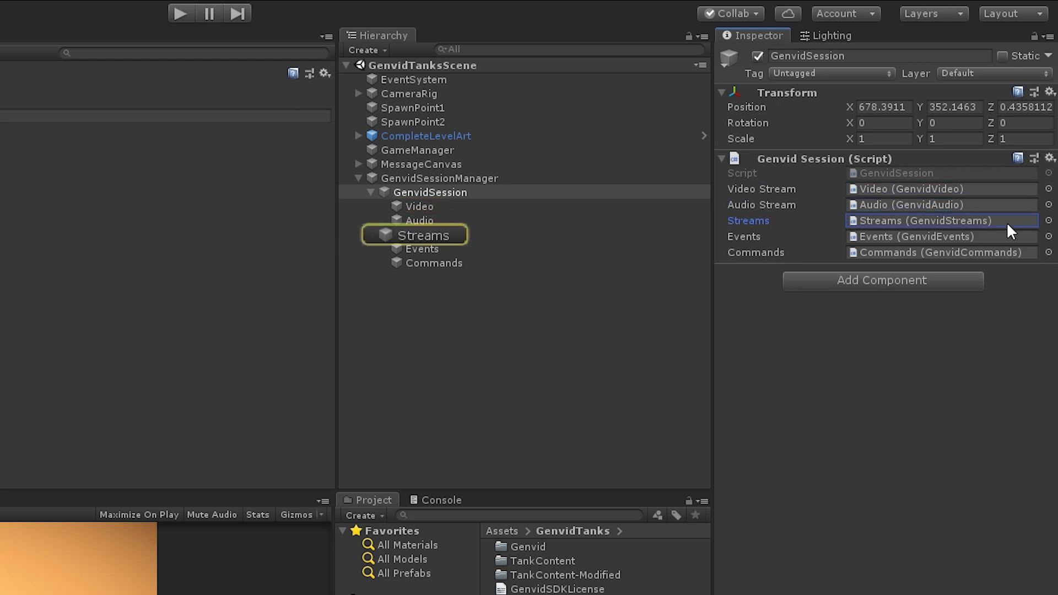
left_click(1006, 236)
left_click(1007, 253)
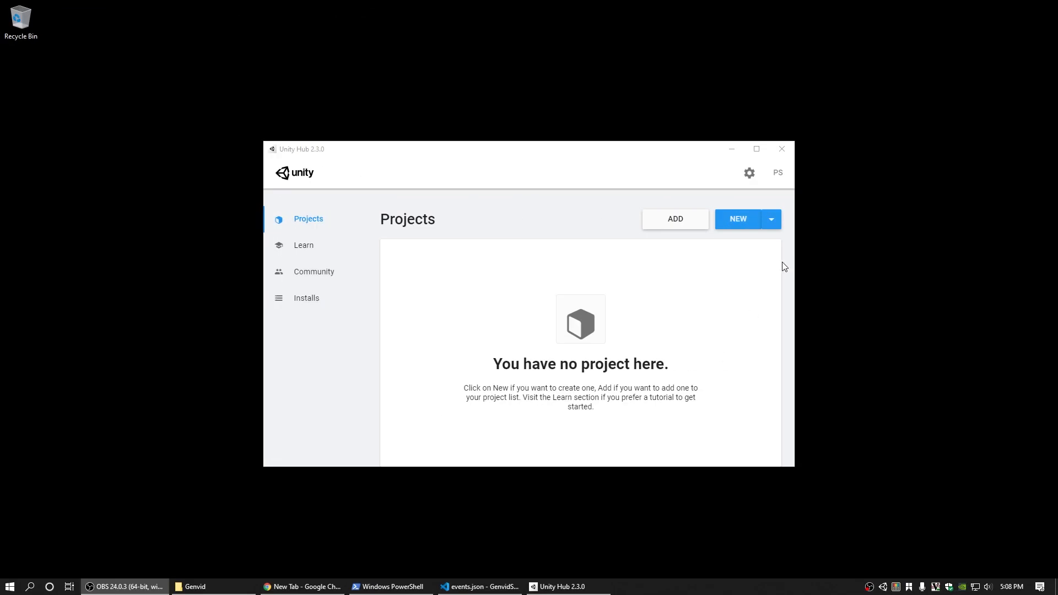
- Create a 3D project named GenvidTanksSample using Unity 2018.4.17f1
left_click(773, 224)
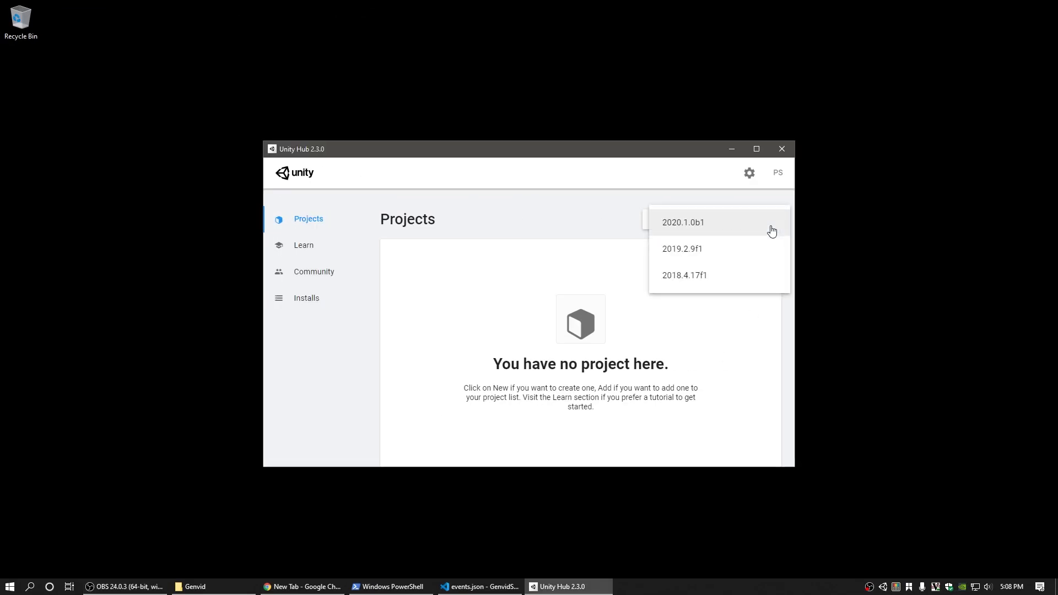
left_click(730, 279)
triple_click(637, 231)
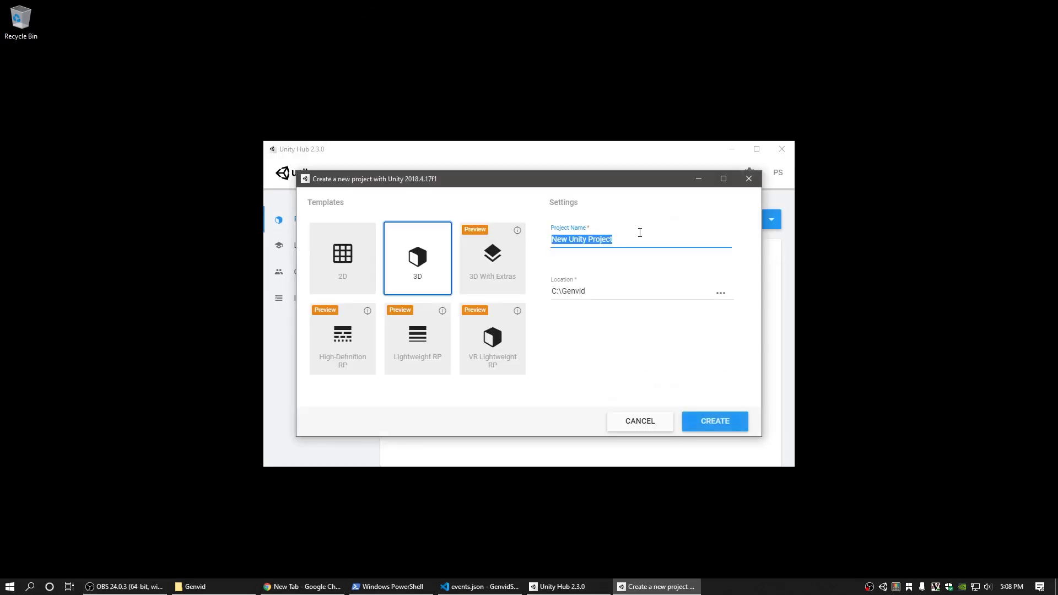
type("GenvidTanksSample")
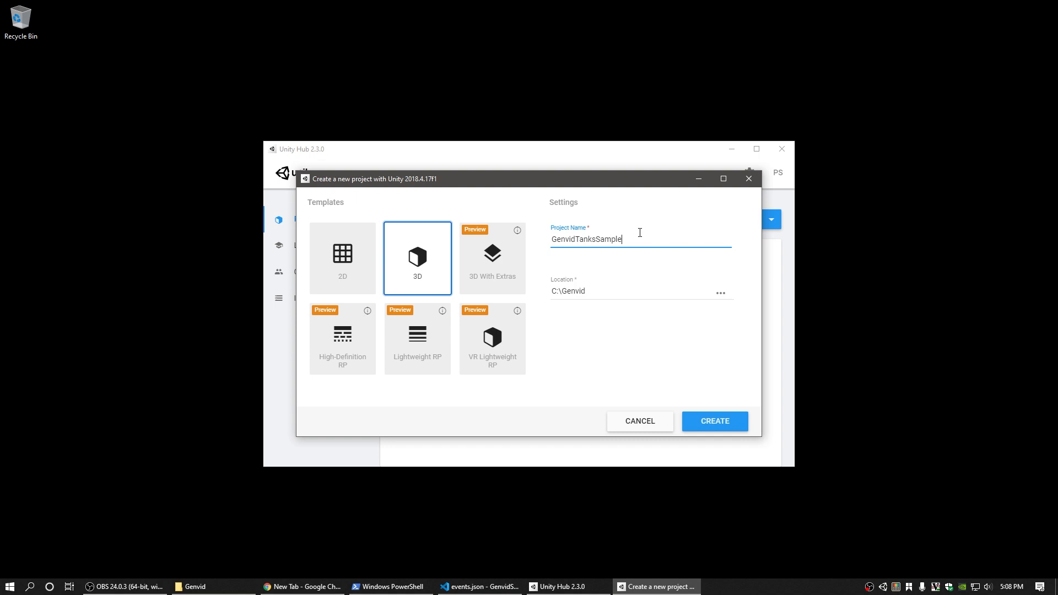
key("Return")
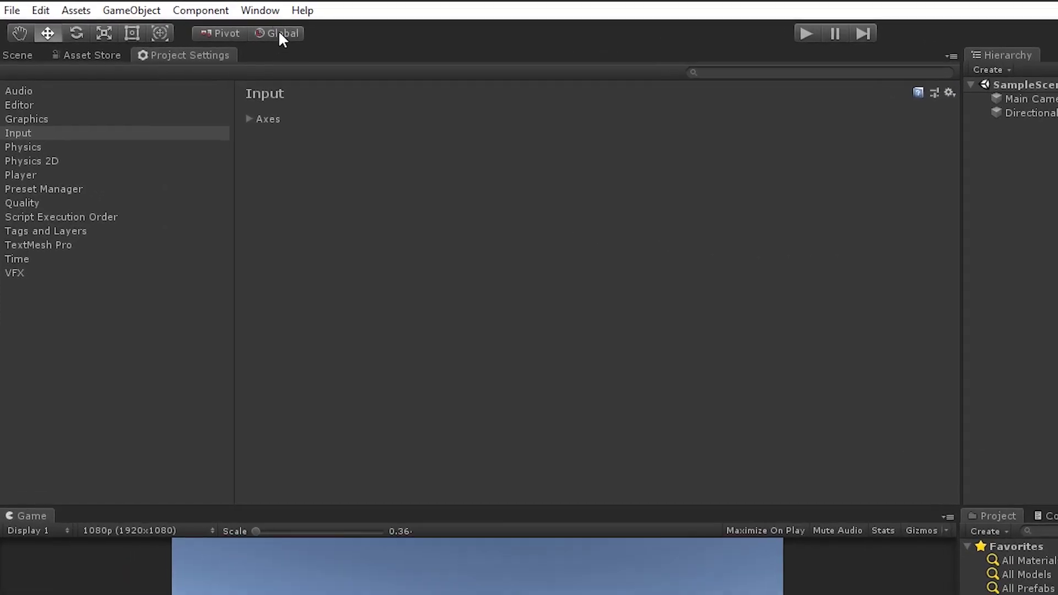
- Search the Asset Store for genvidtanks and import the GenvidTanks Sample package
left_click(262, 10)
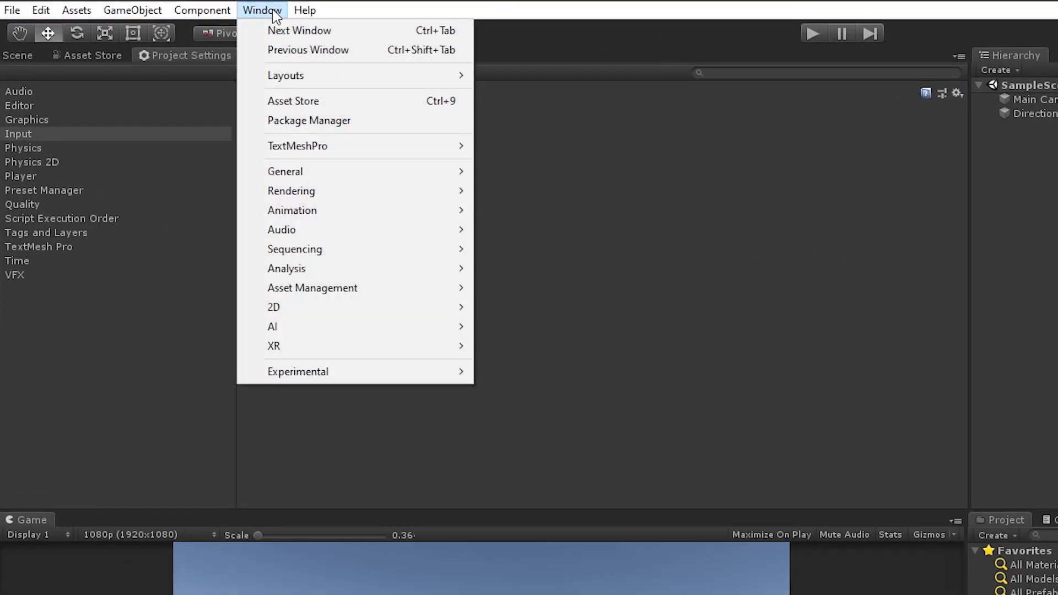
left_click(293, 101)
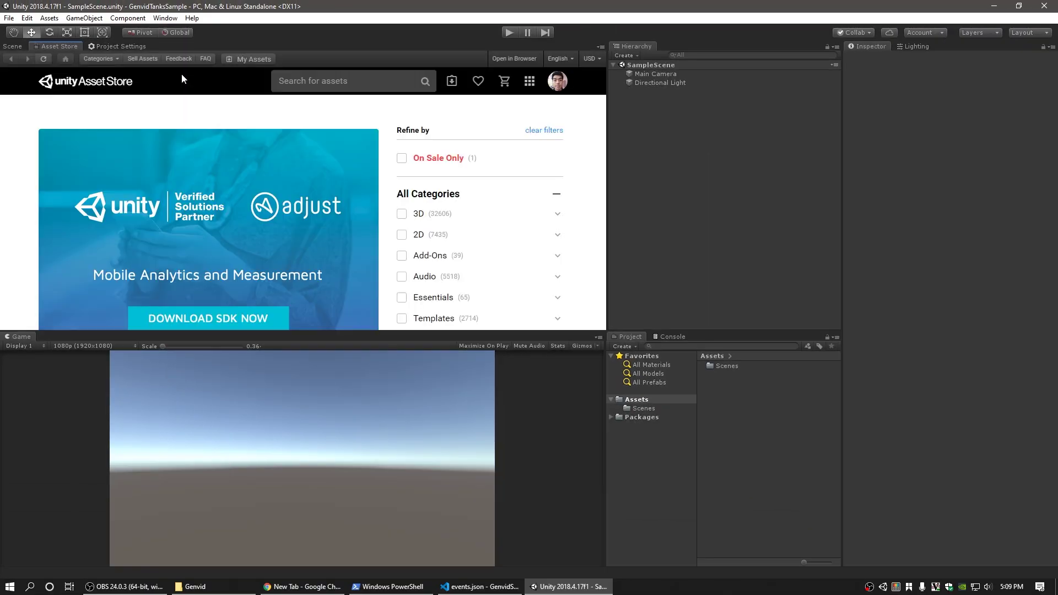
left_click(303, 78)
key("Down")
key("Return")
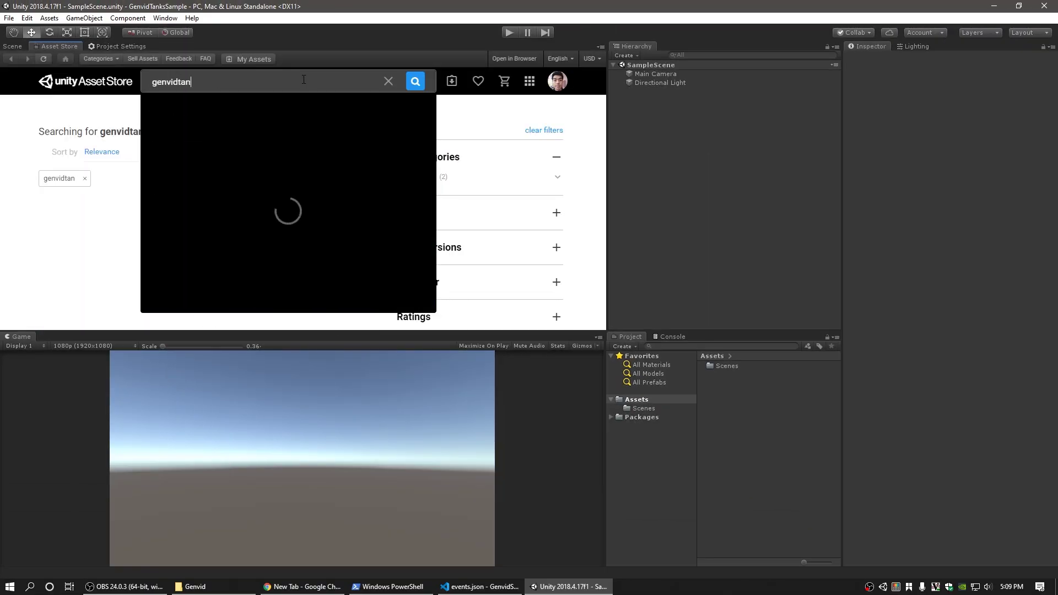
left_click(176, 149)
scroll(473, 221, "down", 1)
left_click(473, 203)
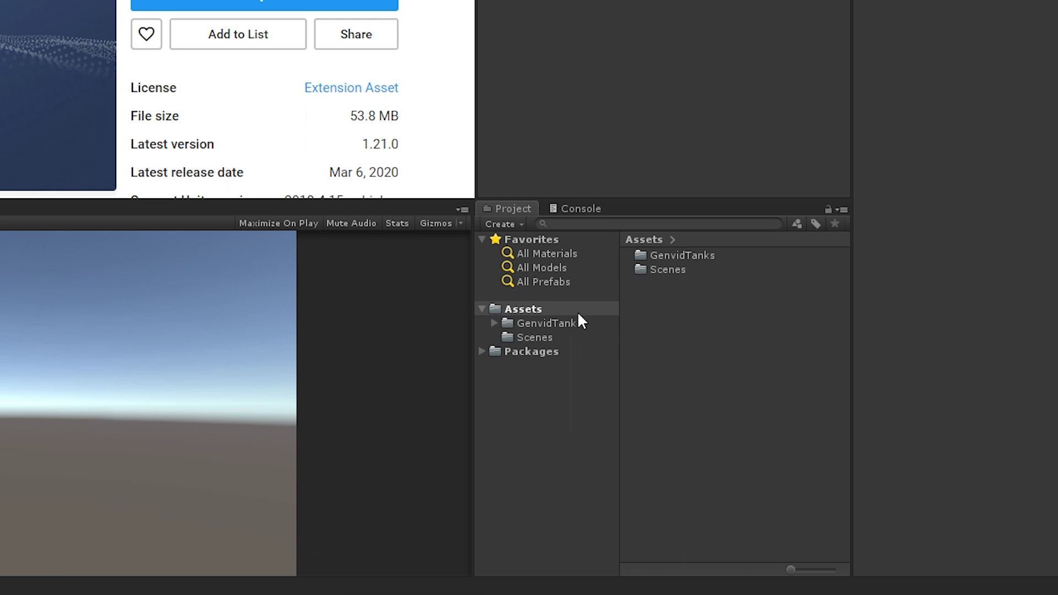
- Drag the Plugins folder from GenvidTanks to the Assets root and view its Genvid, x64 and x86 contents
left_click(575, 326)
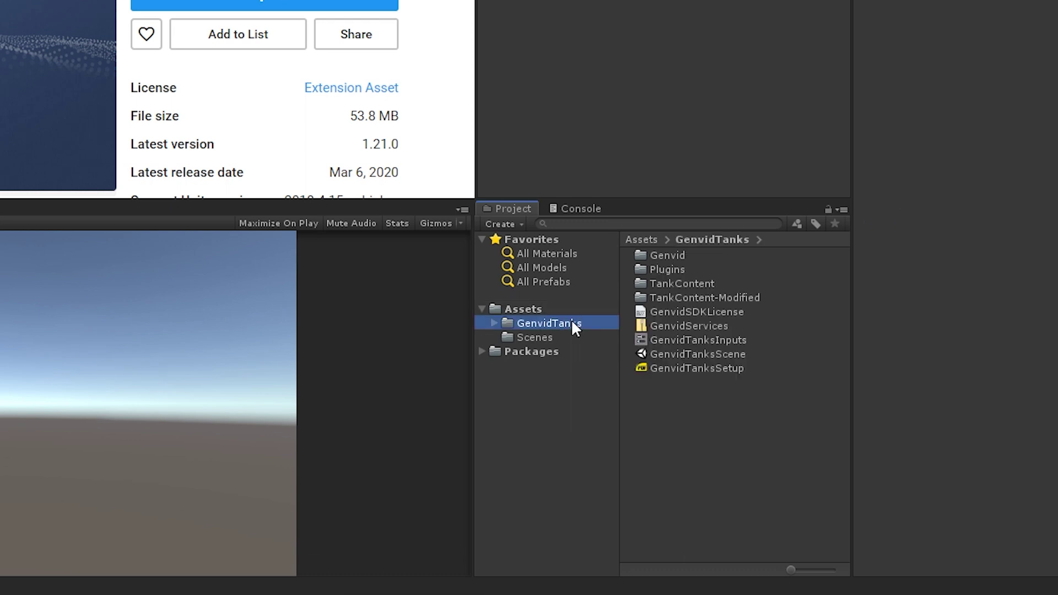
left_click(760, 298)
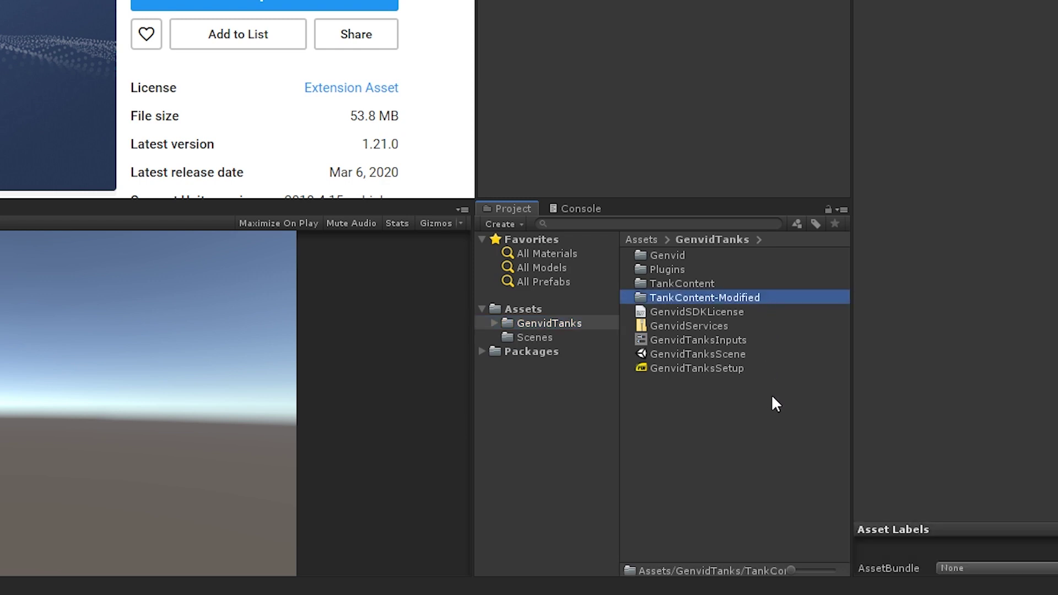
left_click_drag(673, 269, 543, 313)
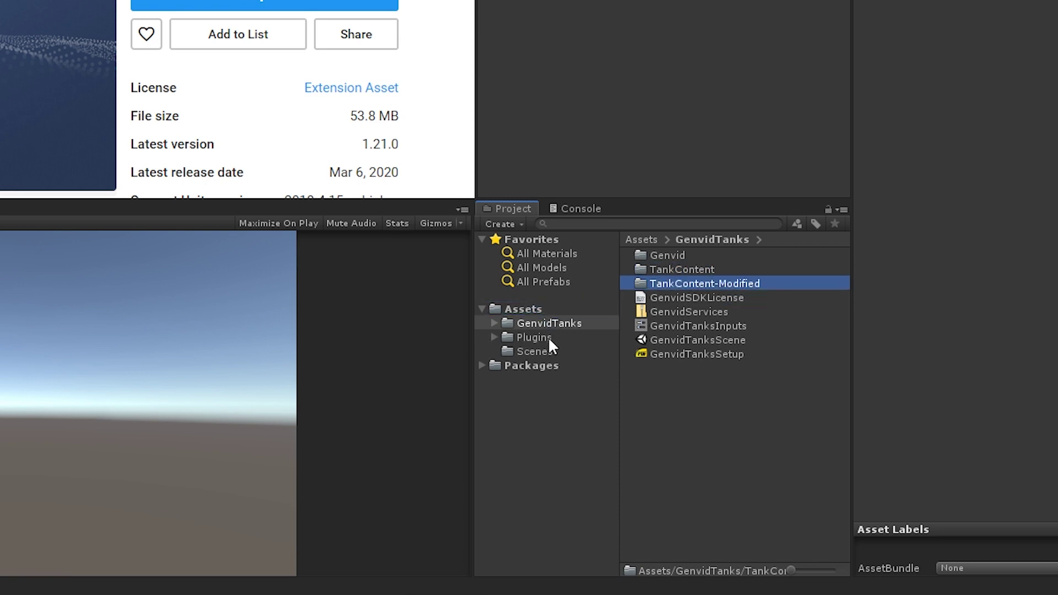
left_click(570, 337)
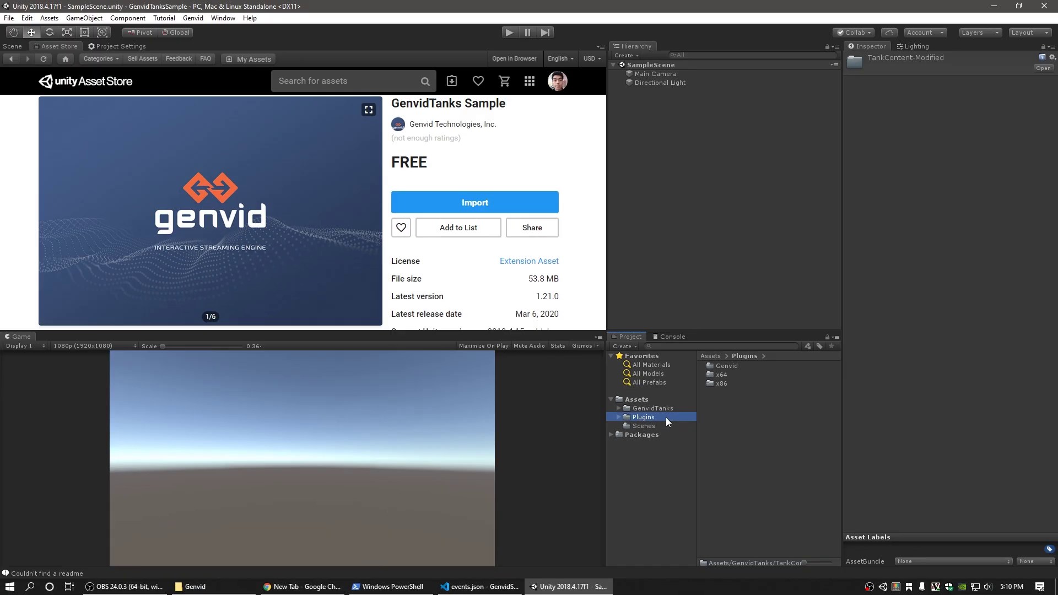
- In the Genvid window, select the local cluster, review SDK 1.21.2.103 and plugin DLL status, then close it
left_click(223, 17)
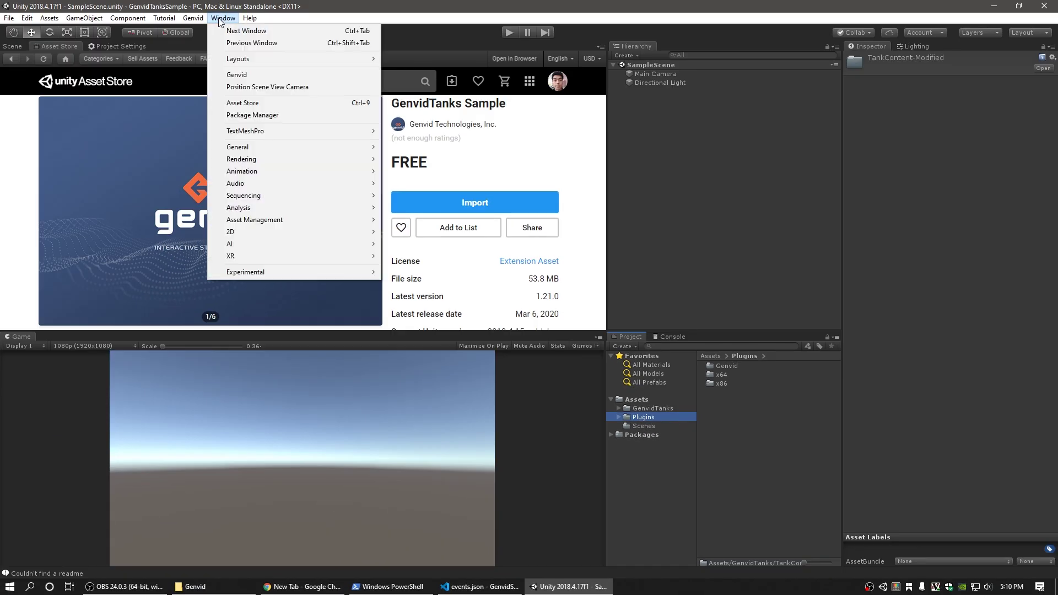
left_click(231, 75)
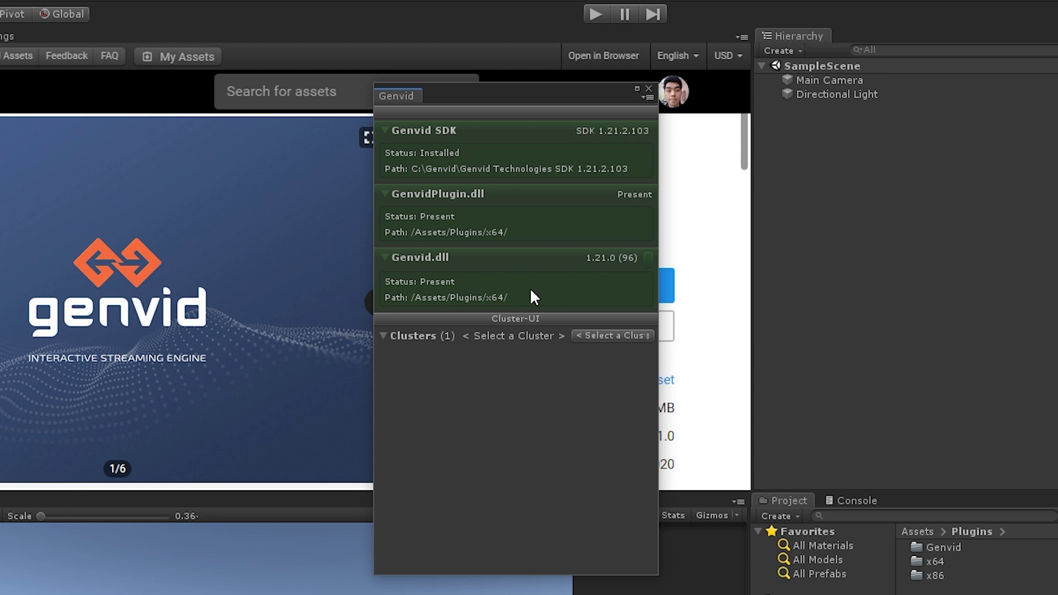
left_click(612, 336)
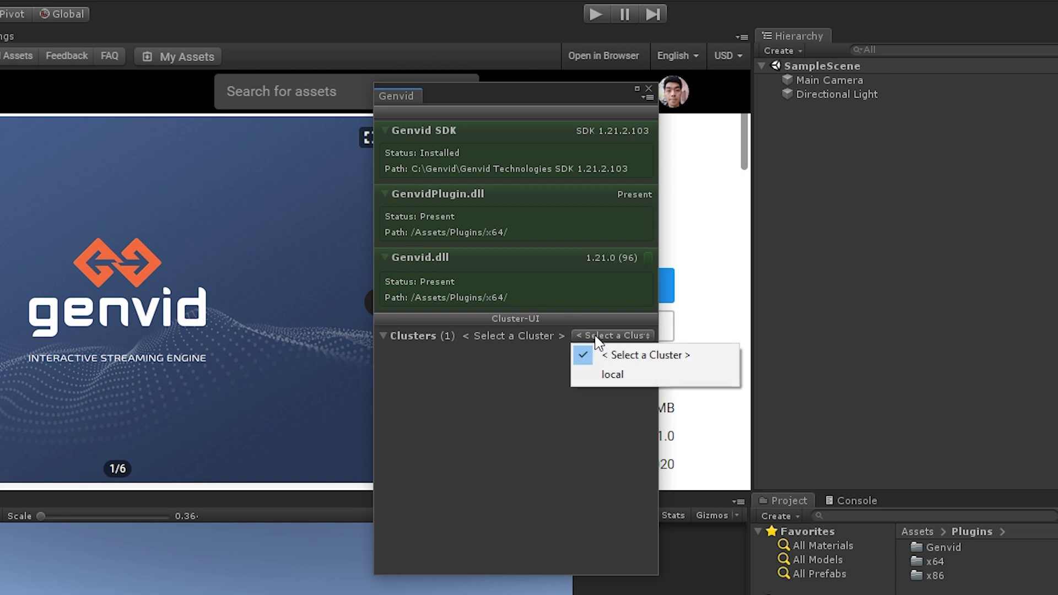
left_click(604, 374)
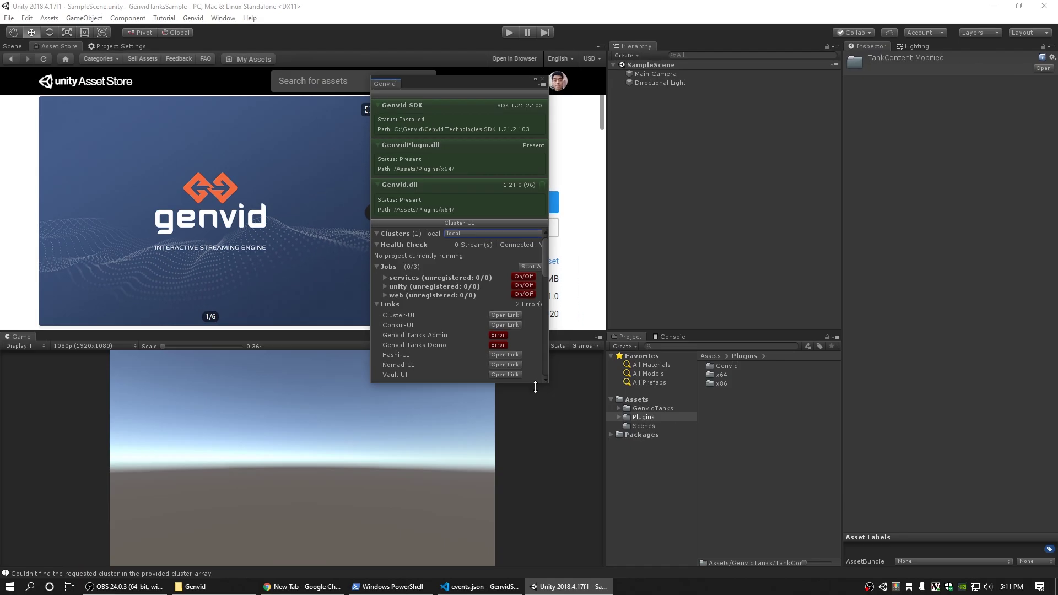
left_click_drag(496, 84, 520, 45)
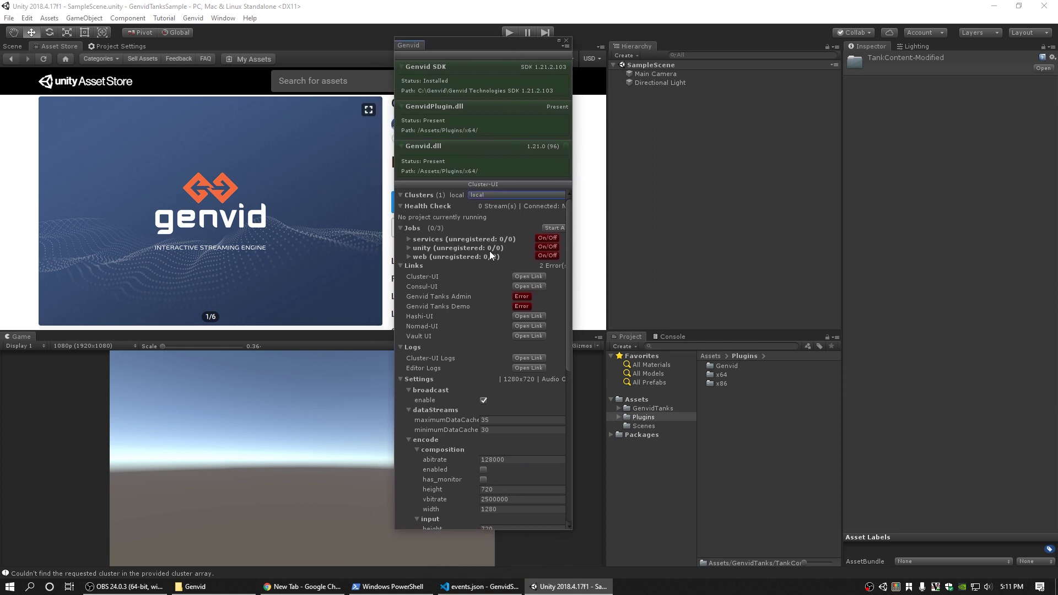
left_click_drag(569, 303, 571, 466)
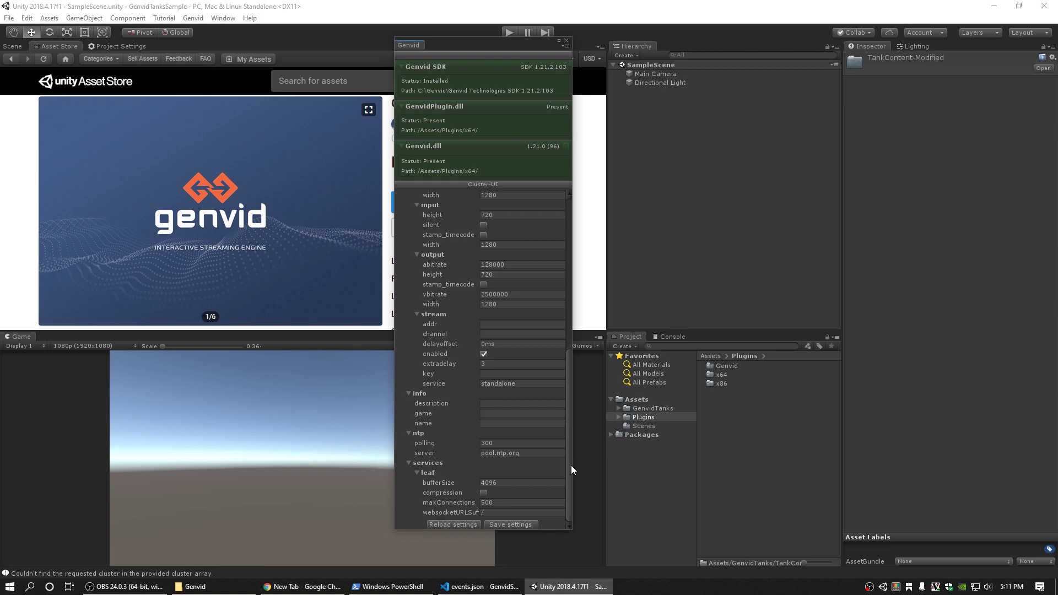
left_click(566, 40)
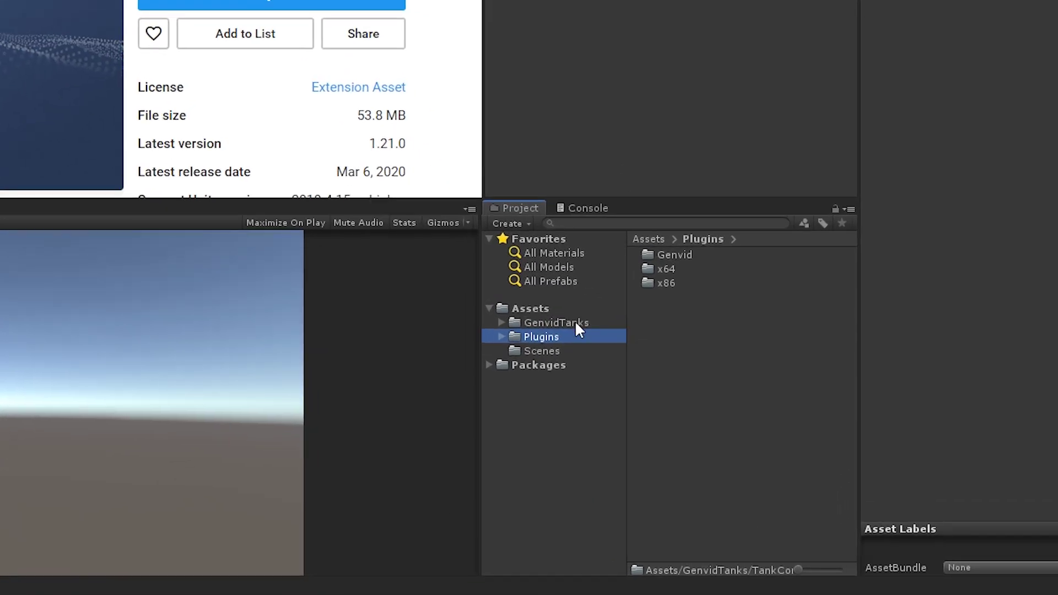
- Open GenvidTanksScene in the Scene view and uncheck Activate SDK on GenvidSessionManager
left_click(573, 323)
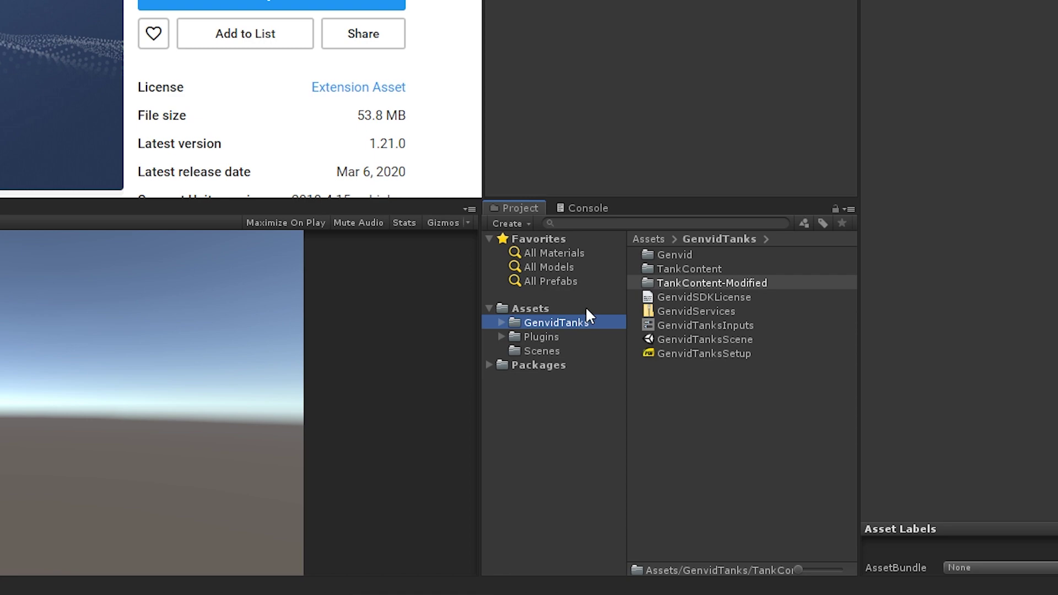
double_click(715, 339)
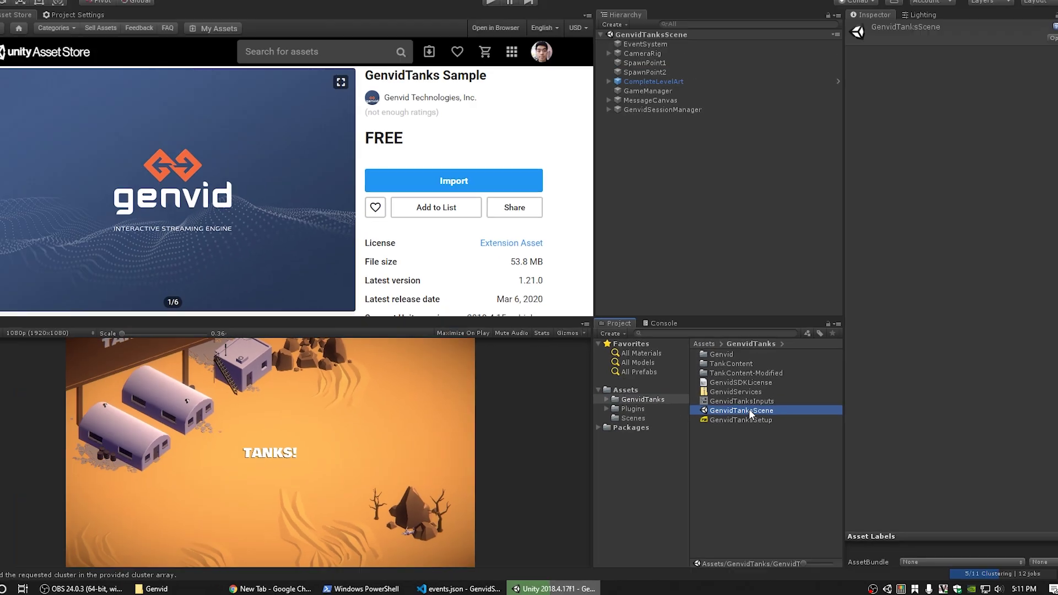
left_click(8, 48)
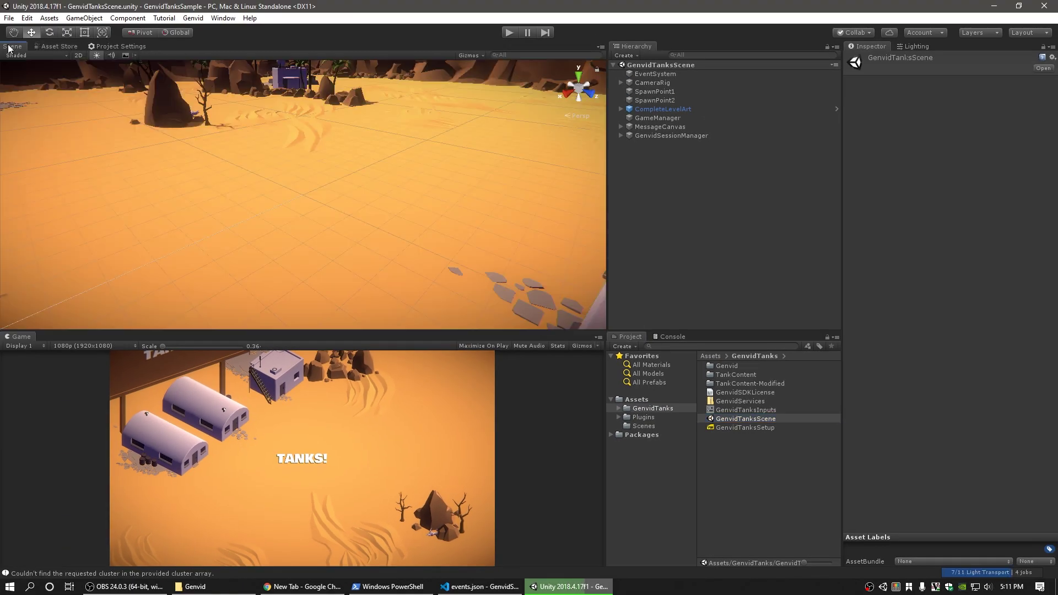
scroll(346, 217, "down", 10)
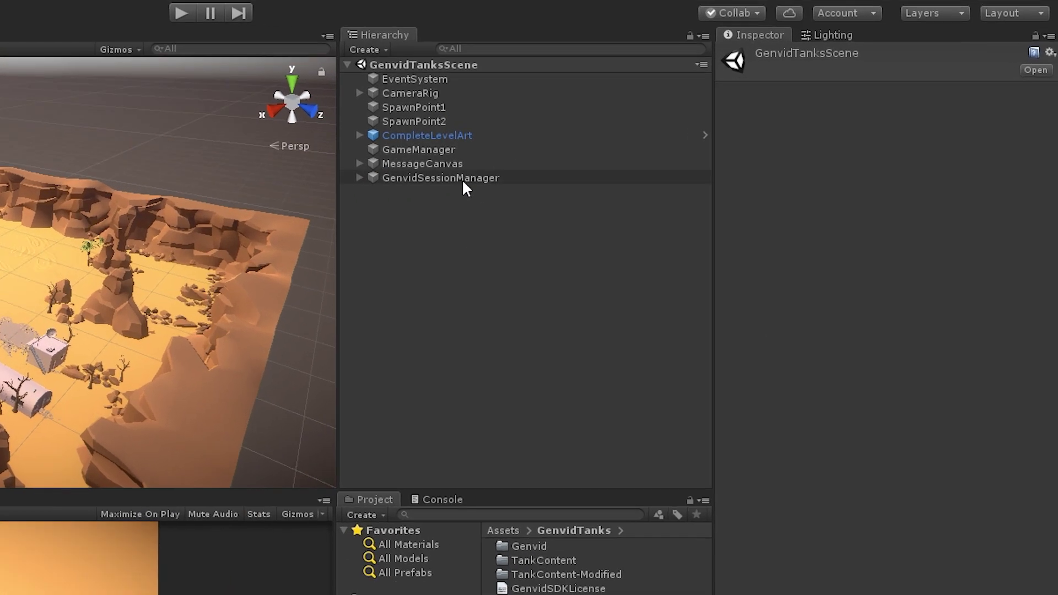
left_click(686, 135)
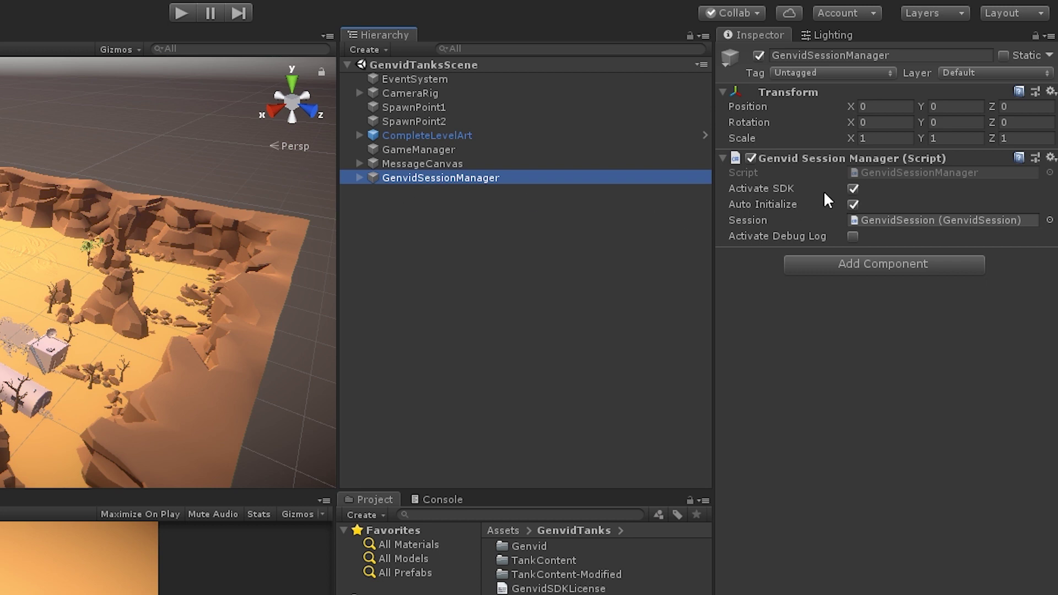
left_click(854, 189)
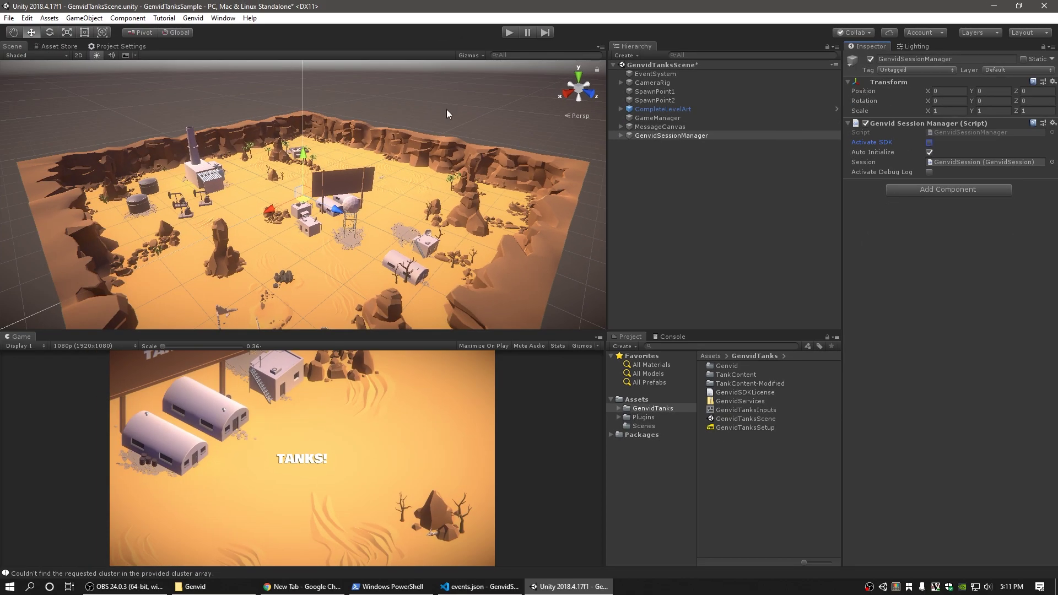
- Load the GenvidTanks 16-axis input preset, save the scene with Ctrl+S, and enter Play mode
left_click(26, 18)
left_click(70, 265)
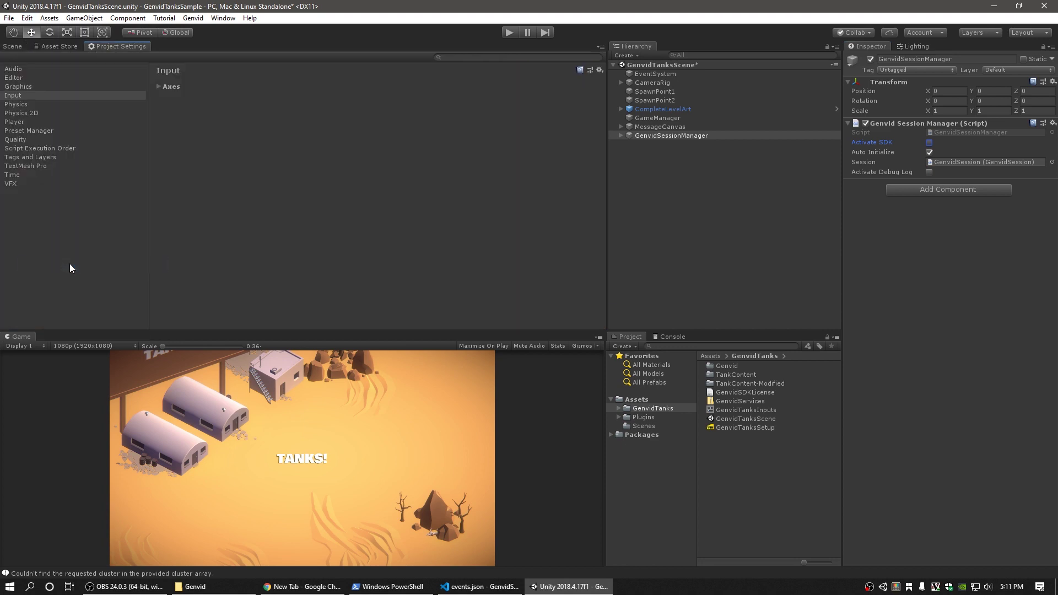
left_click(161, 87)
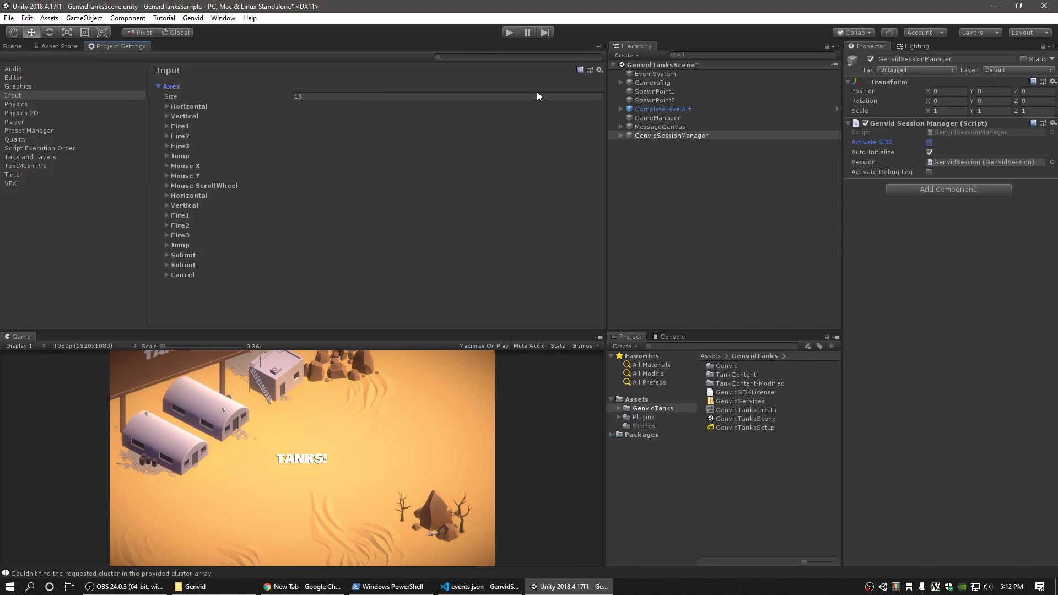
left_click(590, 70)
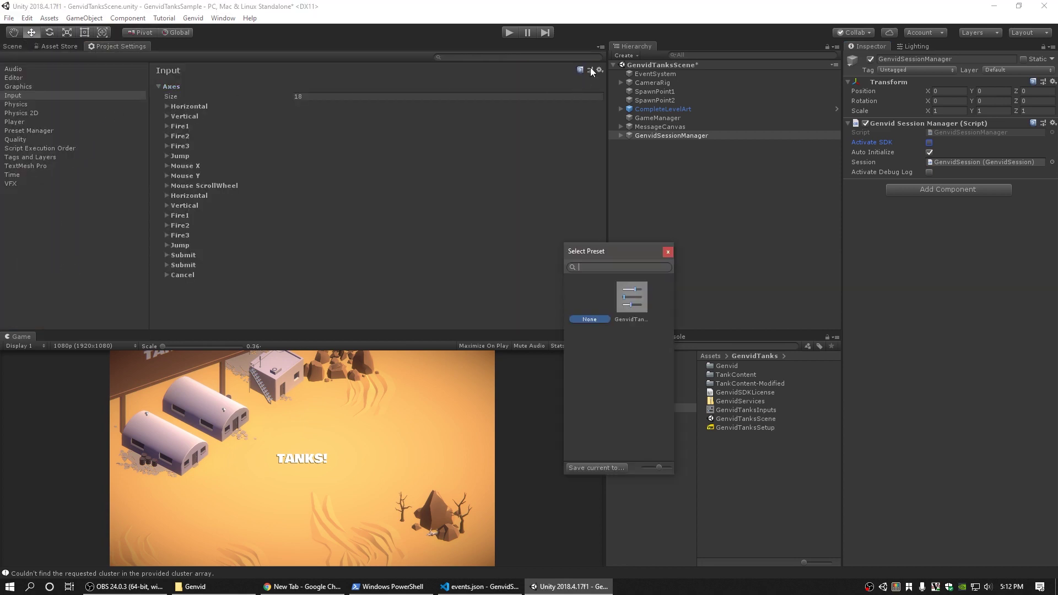
double_click(639, 300)
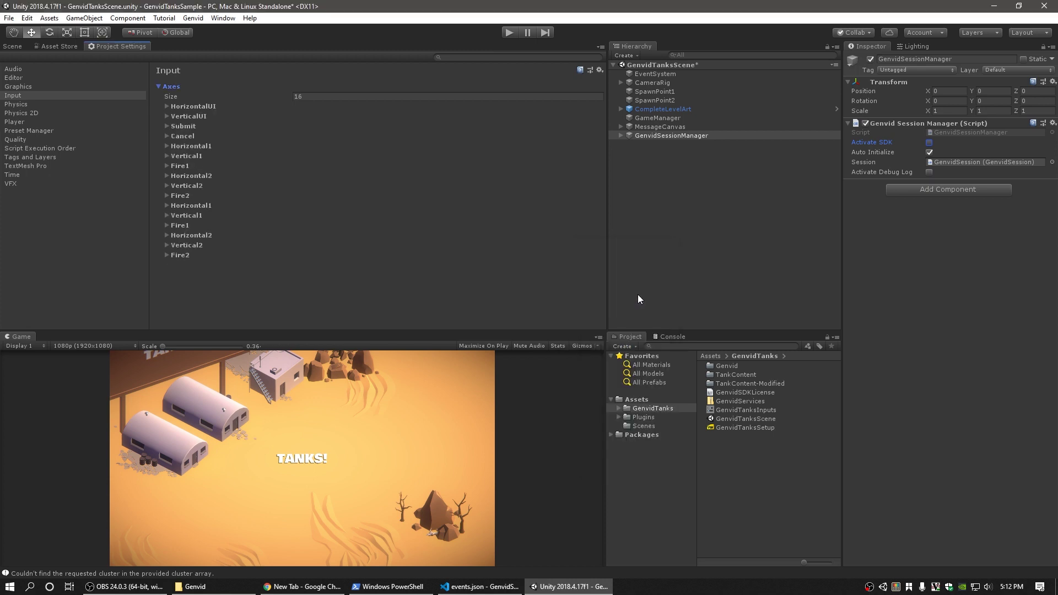
key("ctrl+s")
left_click(510, 33)
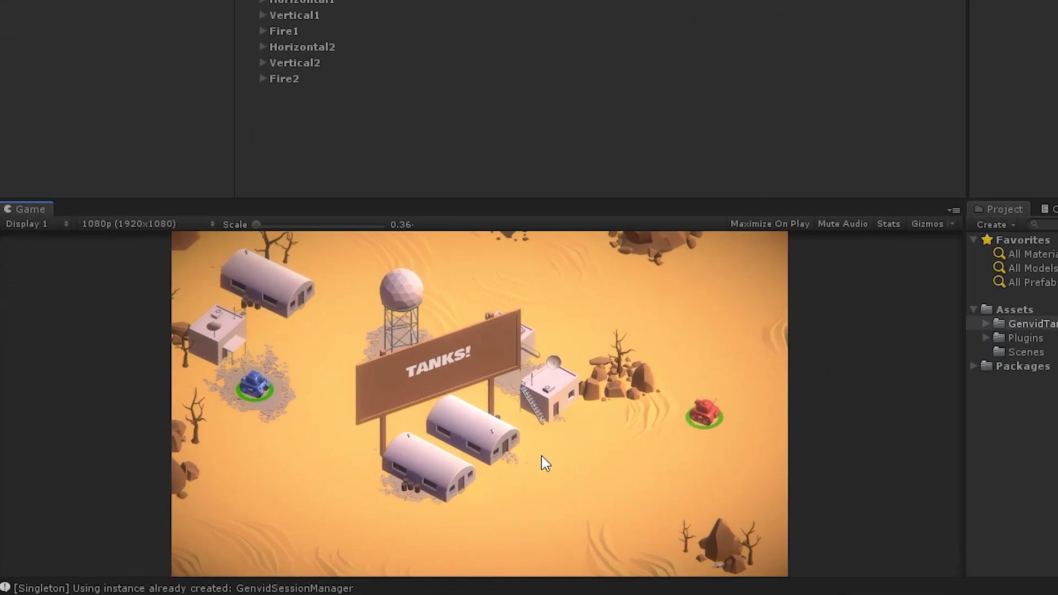
- Drive and fire the blue tank with W and Space, then turn the red tank and charge a shot
key("w")
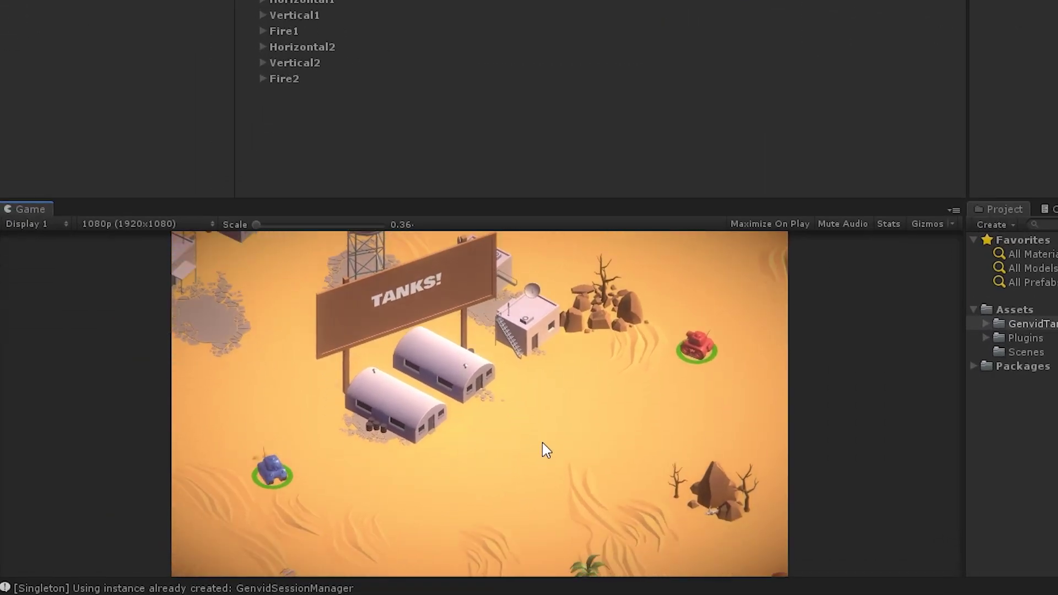
key("space")
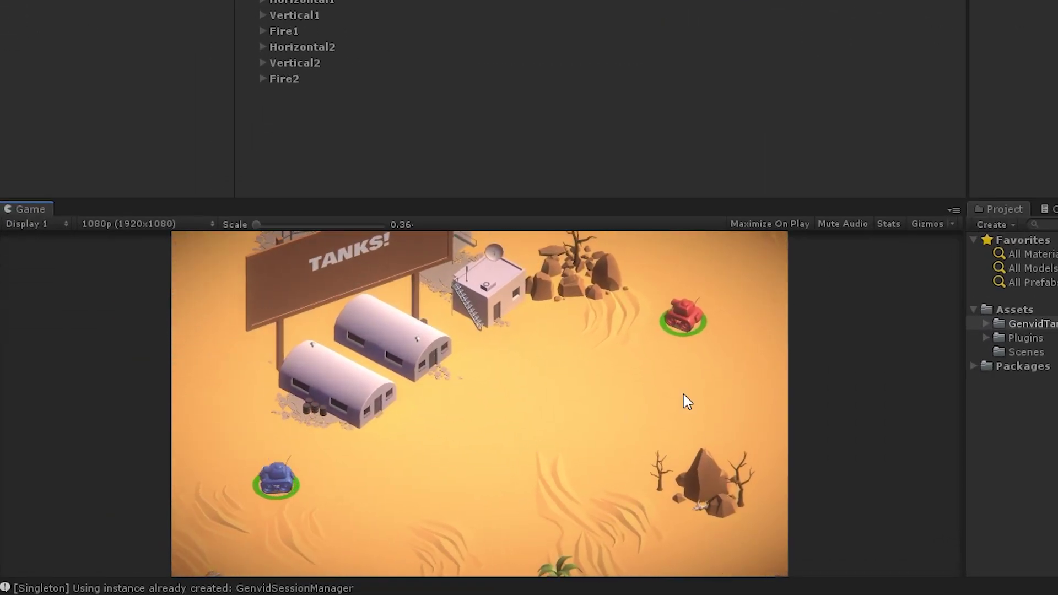
key("Left")
key("Return")
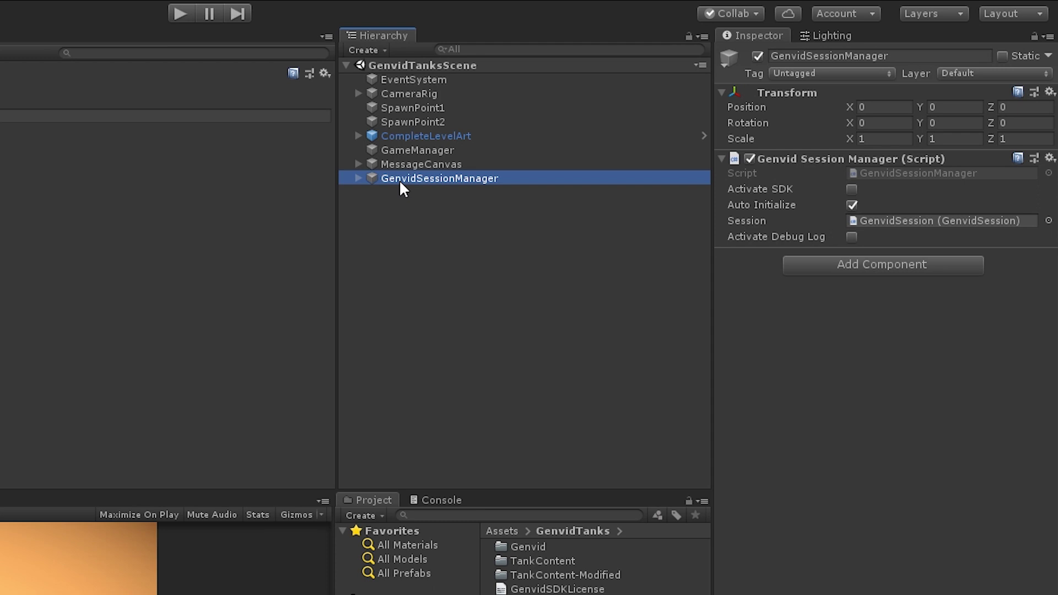
- Expand GenvidSessionManager, locate its referenced session, and select GenvidSession
key("Right")
key("Down")
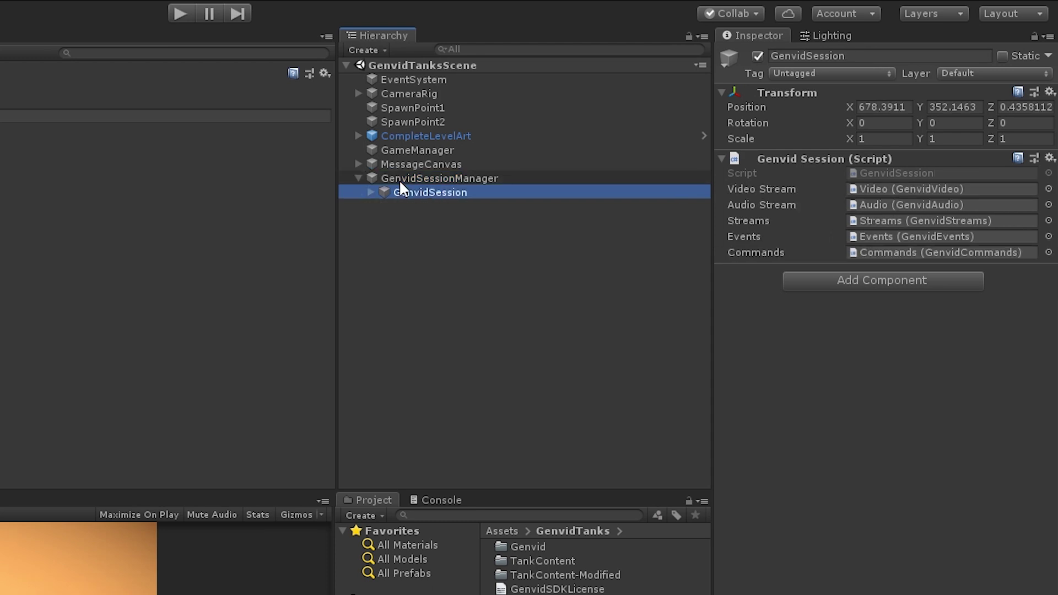
key("Up")
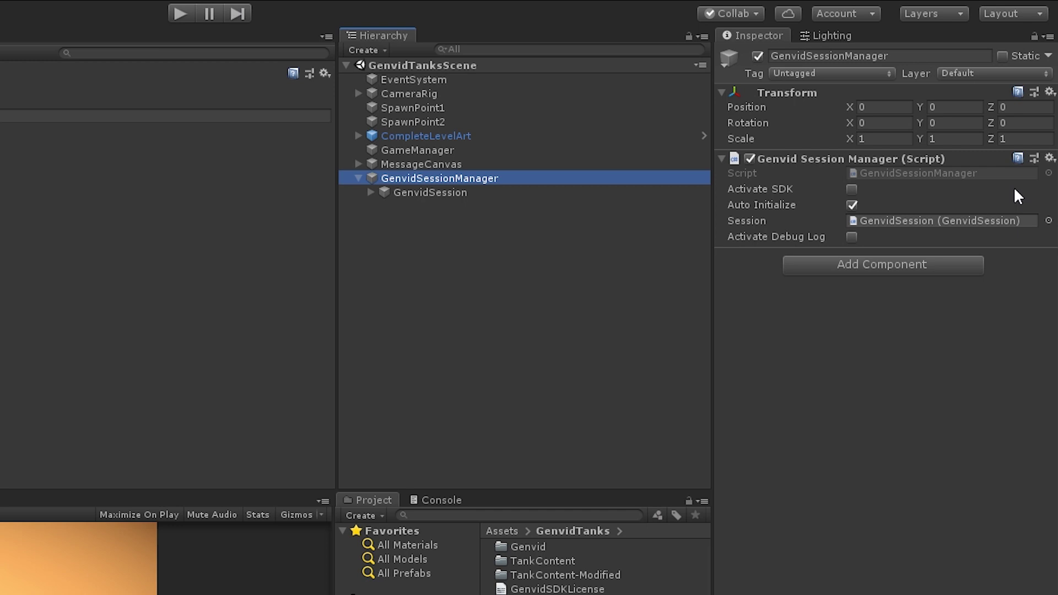
left_click(972, 220)
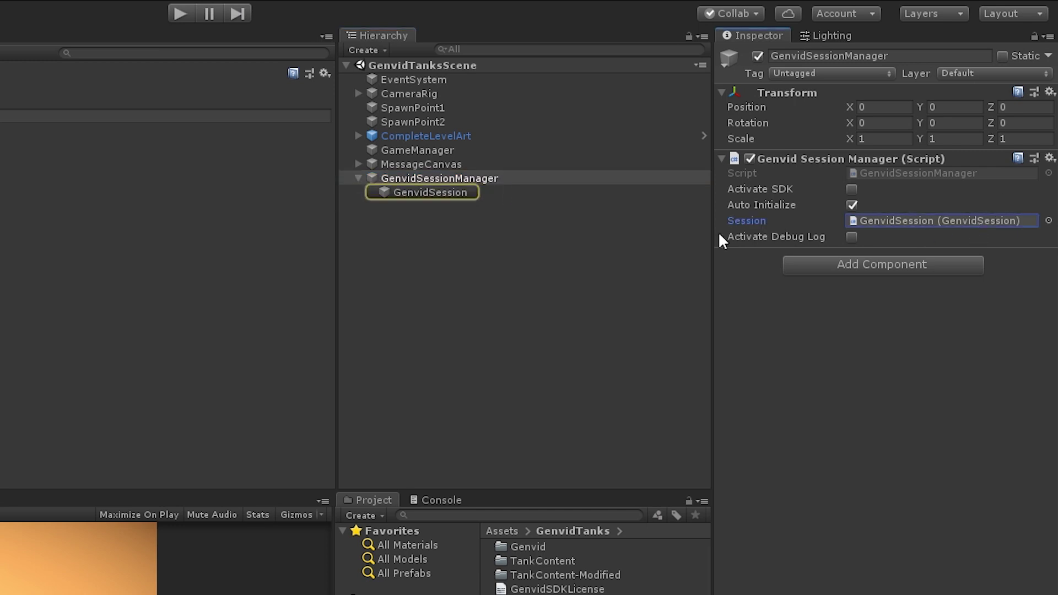
left_click(396, 191)
- Locate the Video Stream, Audio Stream, Streams, Events and Commands objects the session references
left_click(1007, 189)
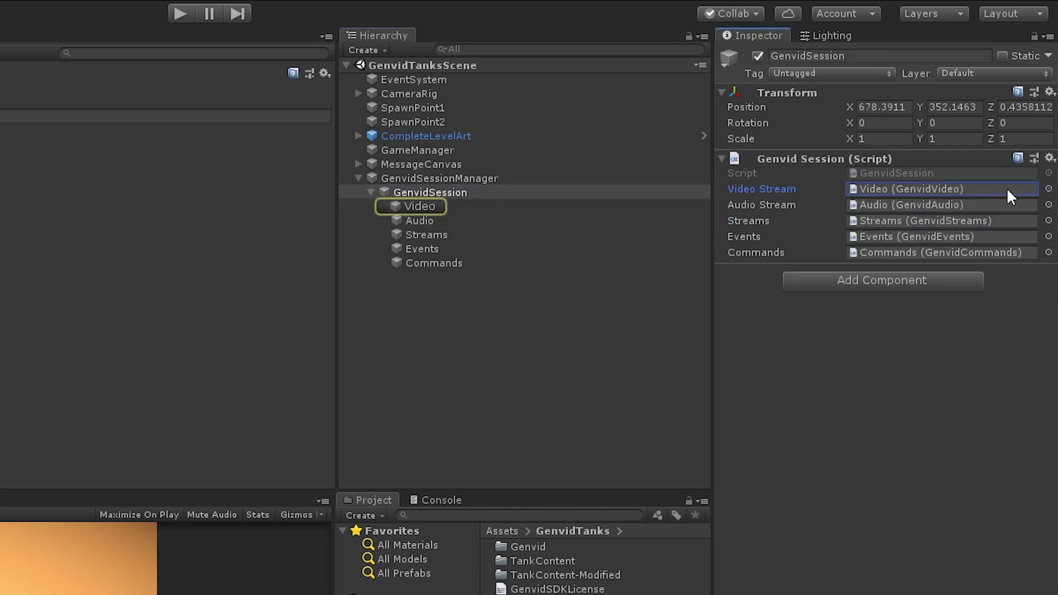
left_click(1001, 204)
left_click(1007, 220)
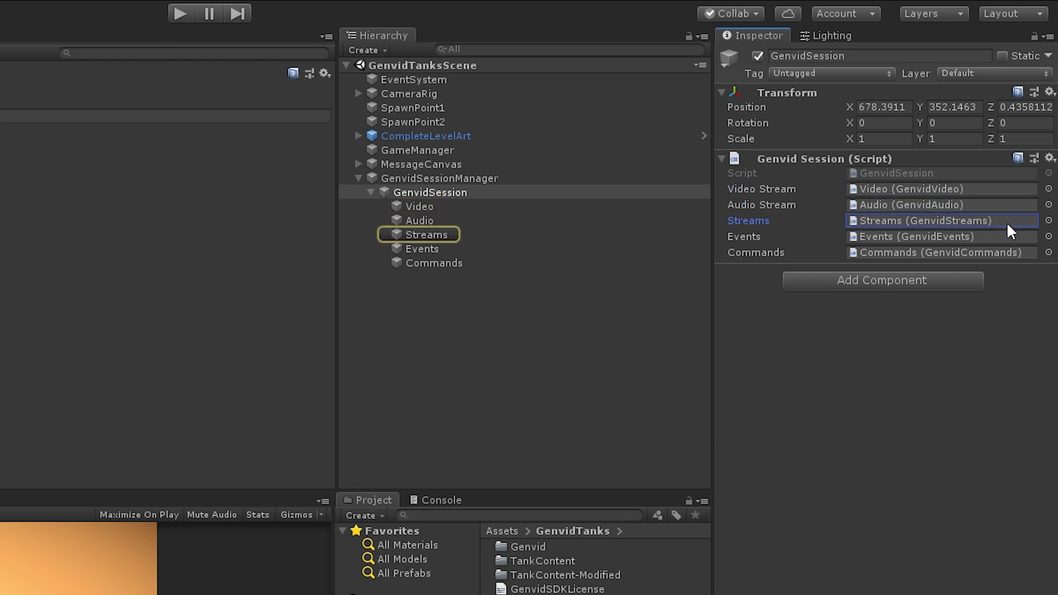
left_click(1005, 236)
left_click(1007, 253)
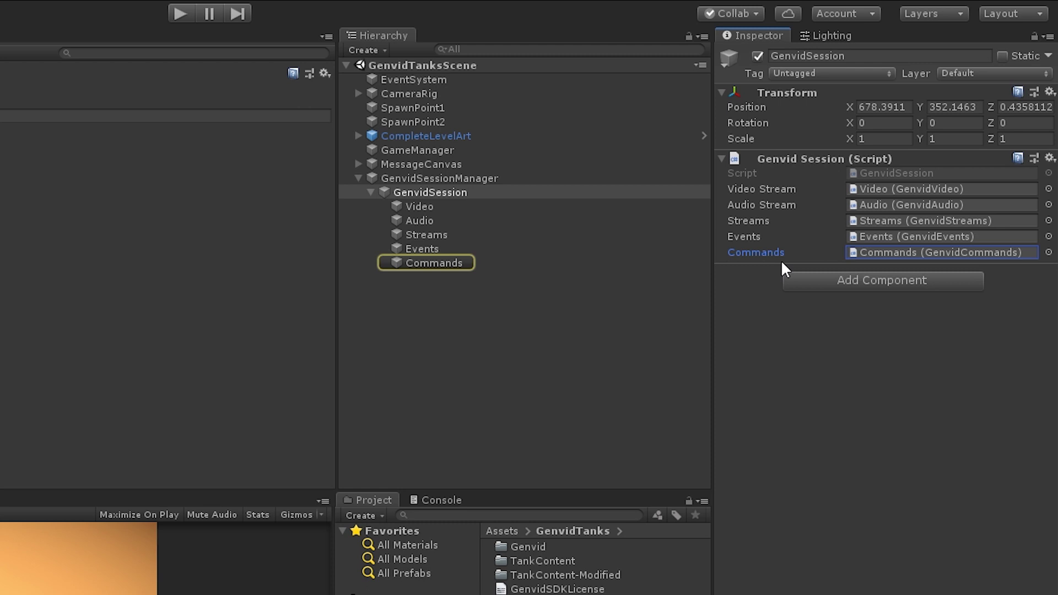
- Select Video, confirm Main Camera as video source, and keep Texture as the capture type
left_click(424, 208)
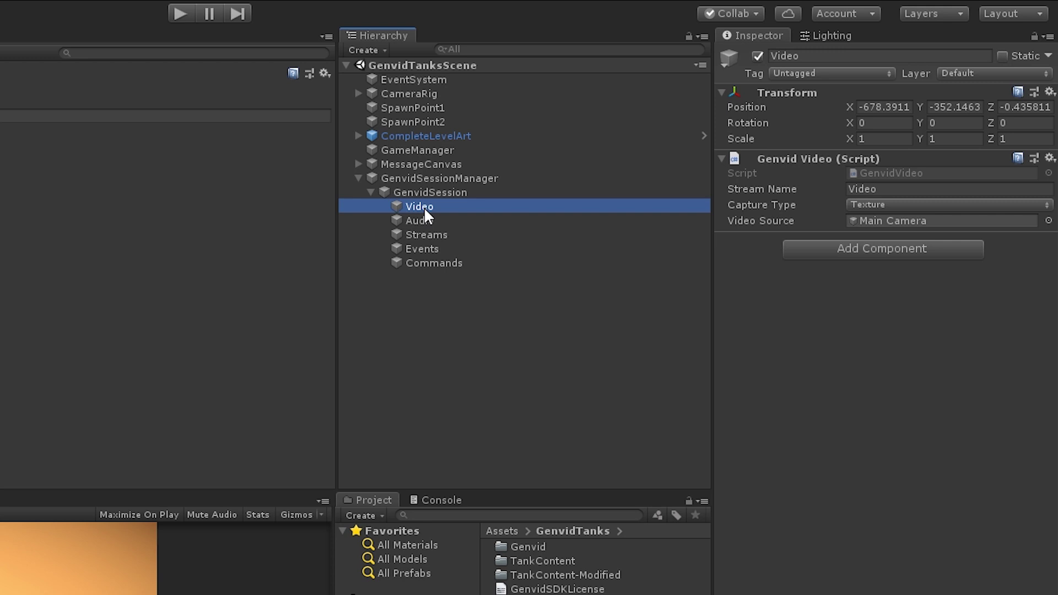
left_click(916, 223)
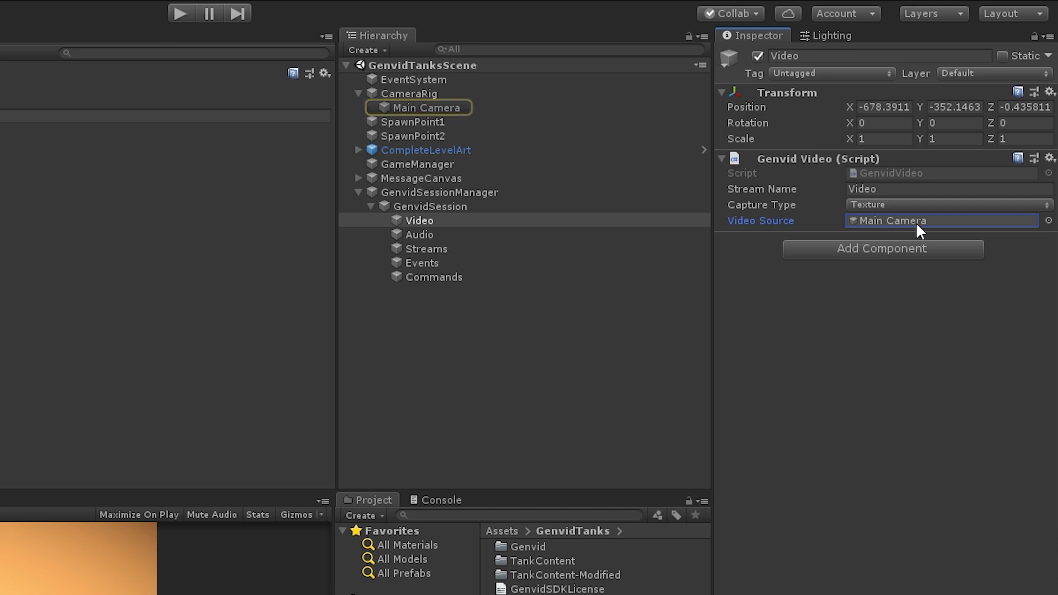
left_click(924, 205)
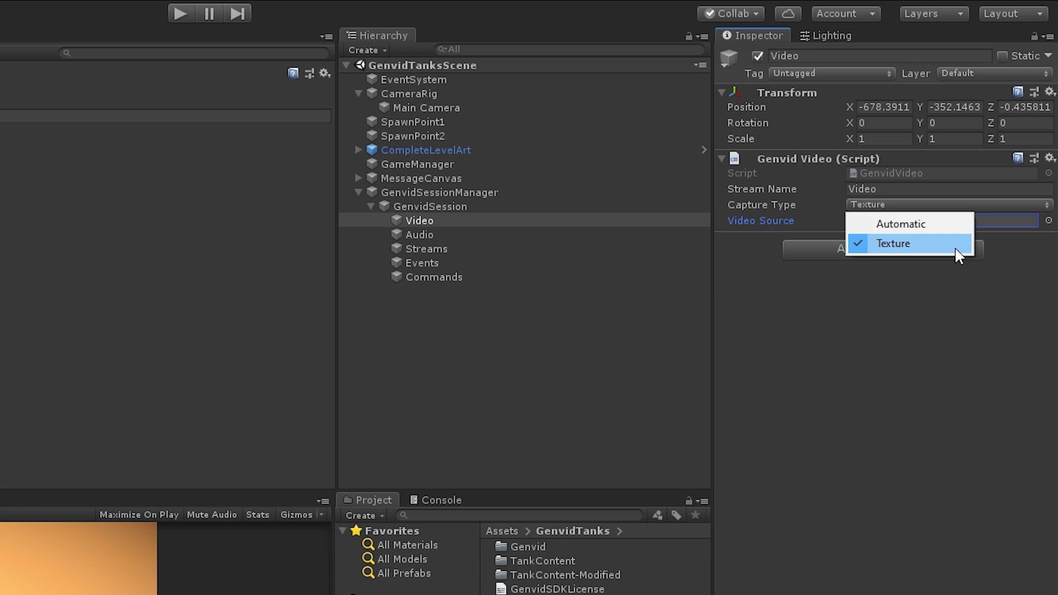
left_click(956, 248)
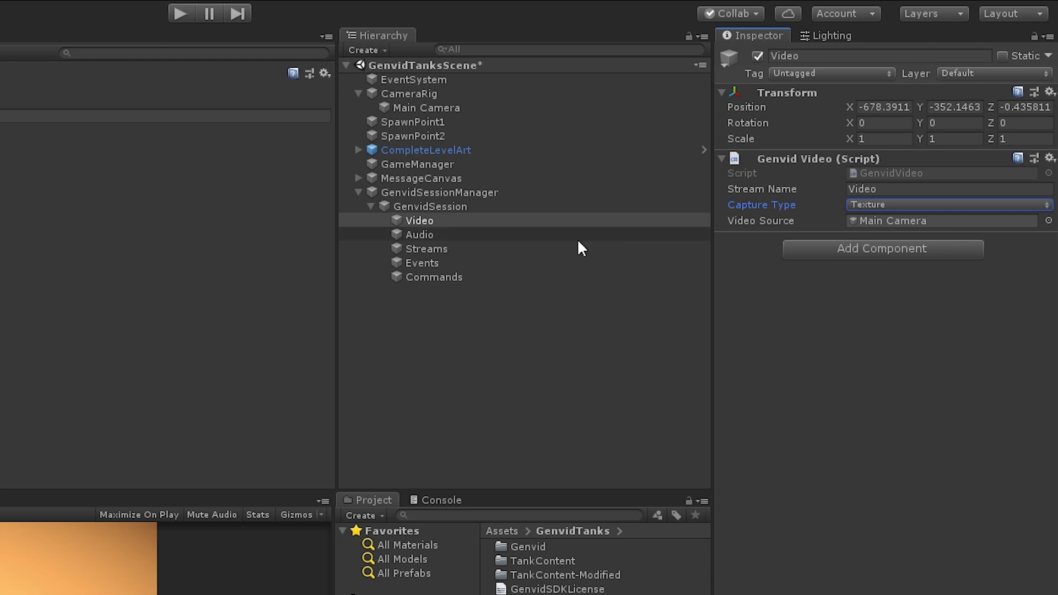
- On the Audio object, switch the Genvid Audio format to S16LE, then back to F32LE
left_click(514, 237)
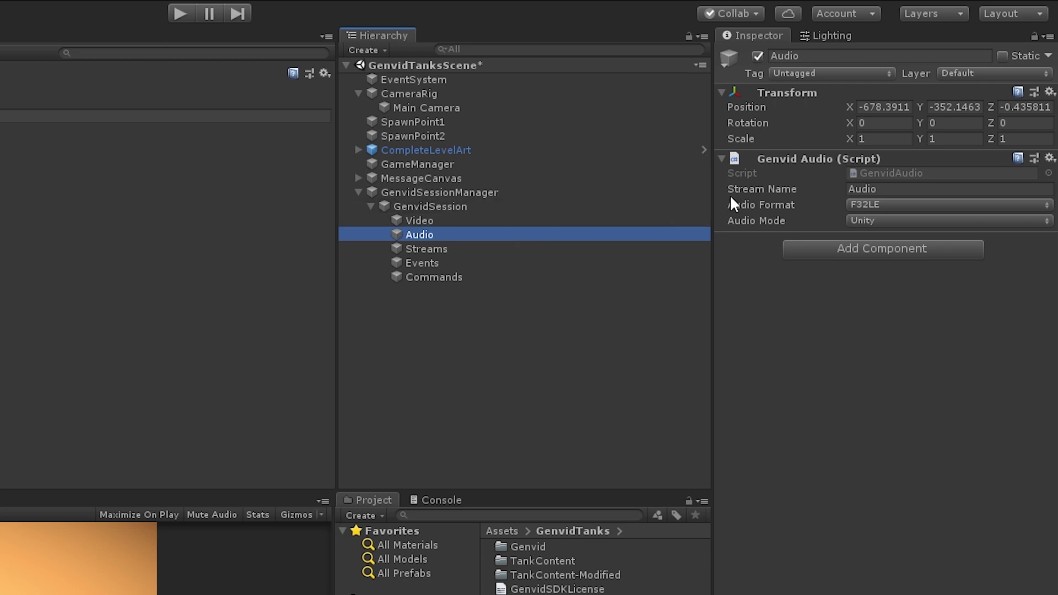
left_click(885, 204)
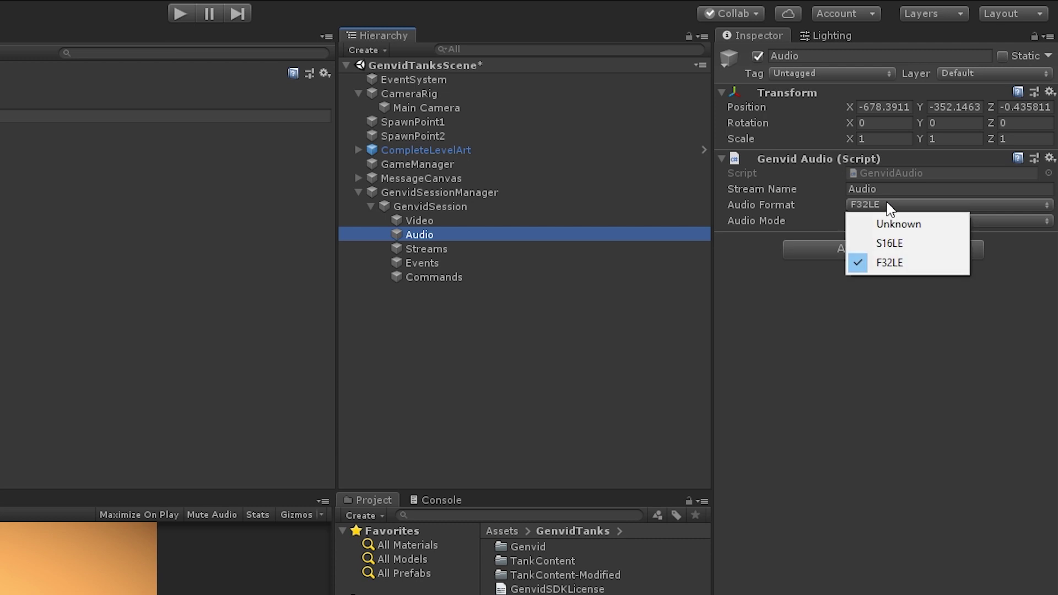
left_click(908, 251)
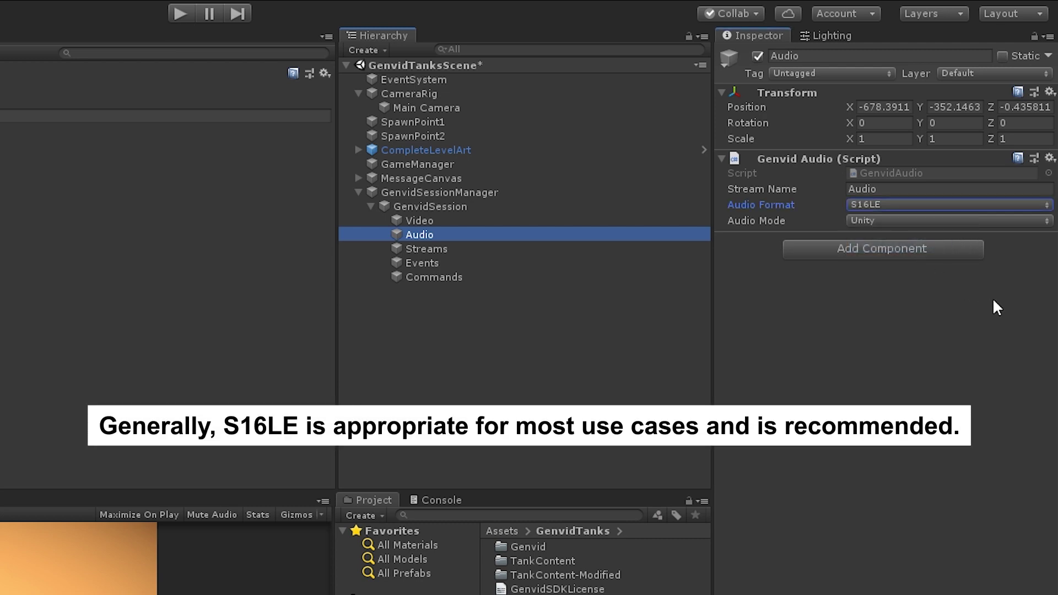
left_click(901, 204)
left_click(909, 264)
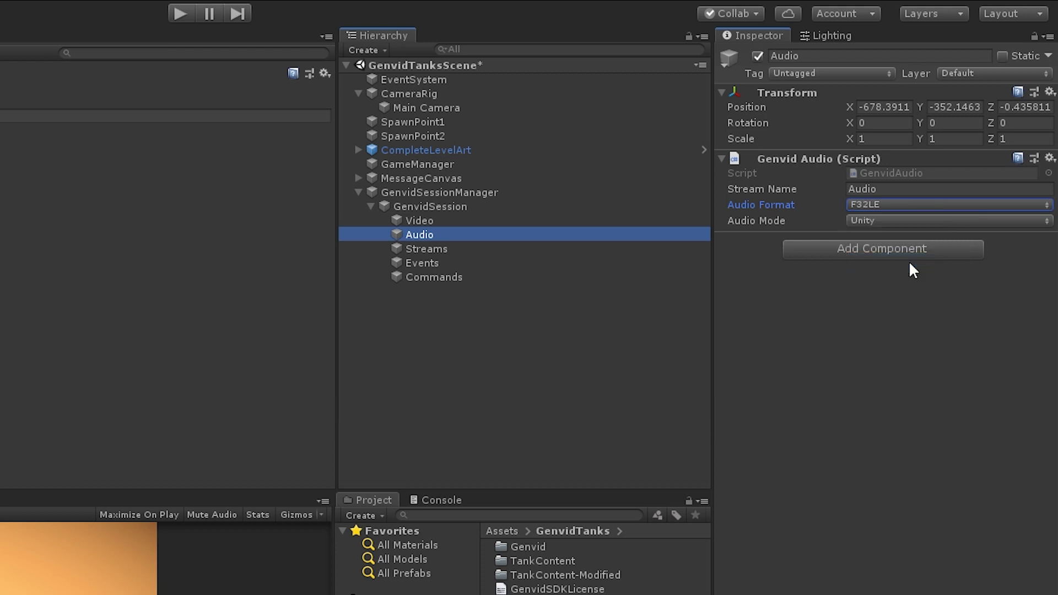
- Change the Genvid Audio mode to WASAPI, then settle on None
left_click(910, 221)
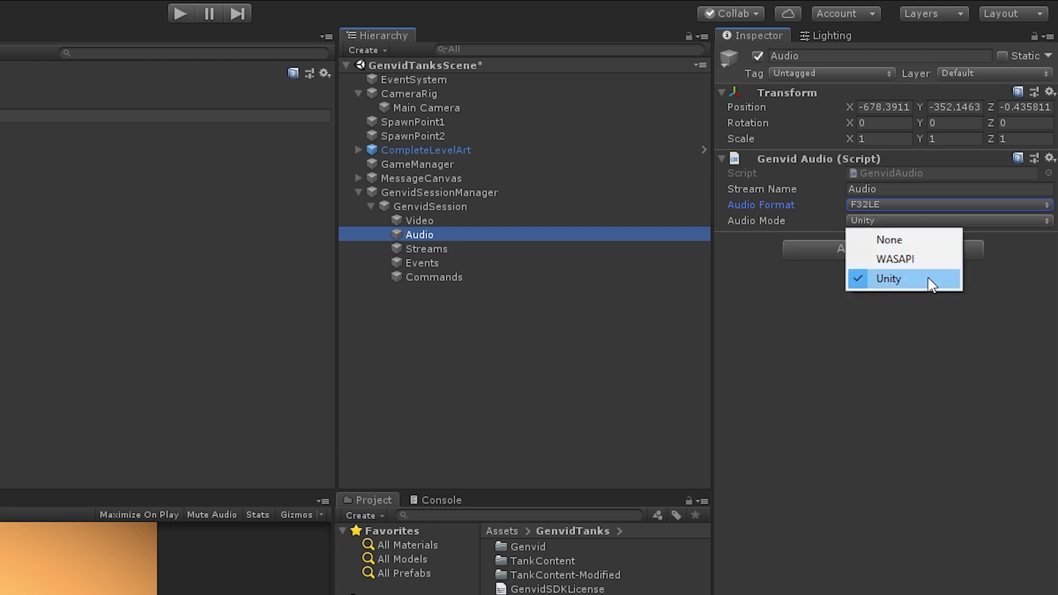
left_click(933, 259)
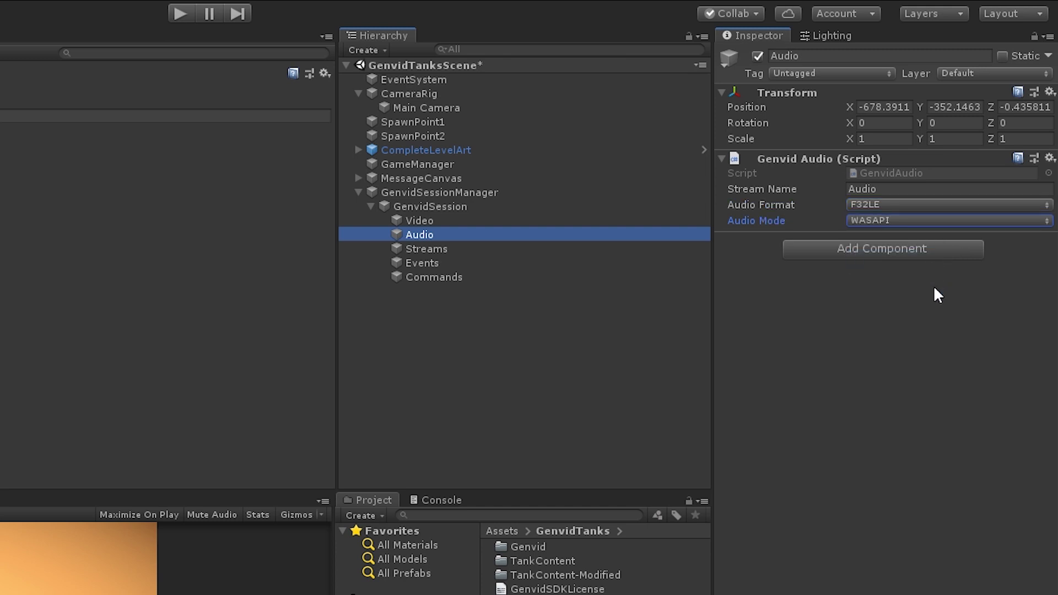
left_click(925, 222)
left_click(925, 237)
left_click(544, 248)
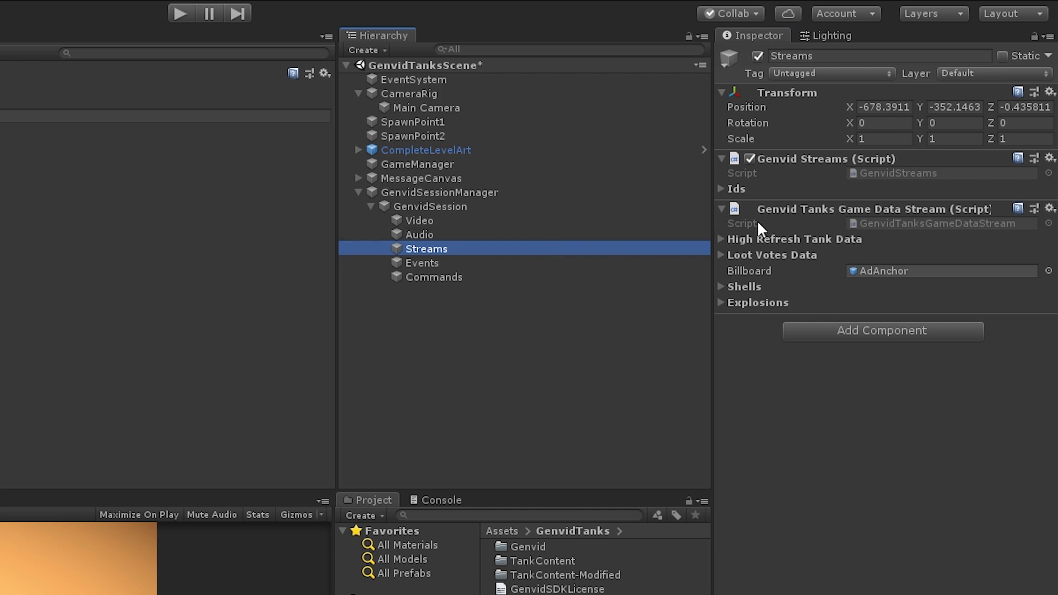
- Expand the stream ids to reveal the GameData, MatchState and LootVotesData settings
left_click(722, 188)
left_click(734, 220)
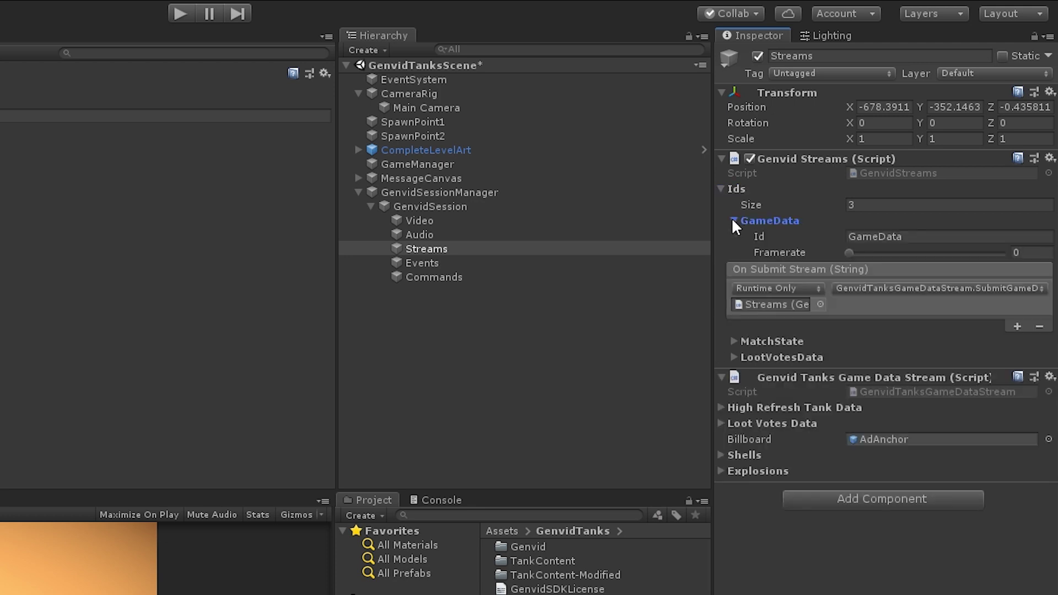
left_click(733, 341)
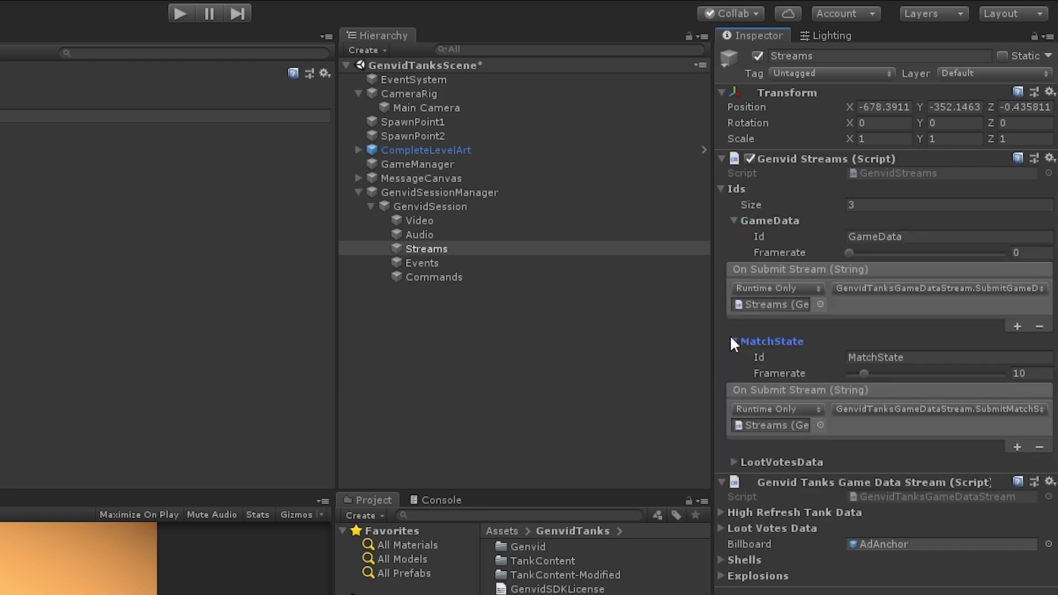
left_click(733, 462)
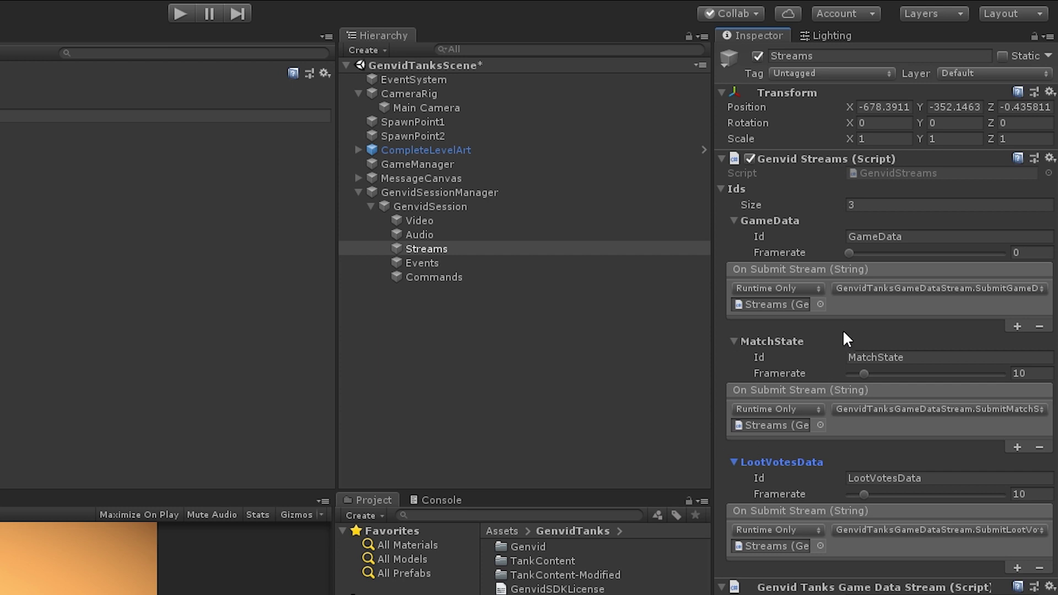
- Check the GameData submit callback and set the GameData stream framerate to 20
left_click(884, 312)
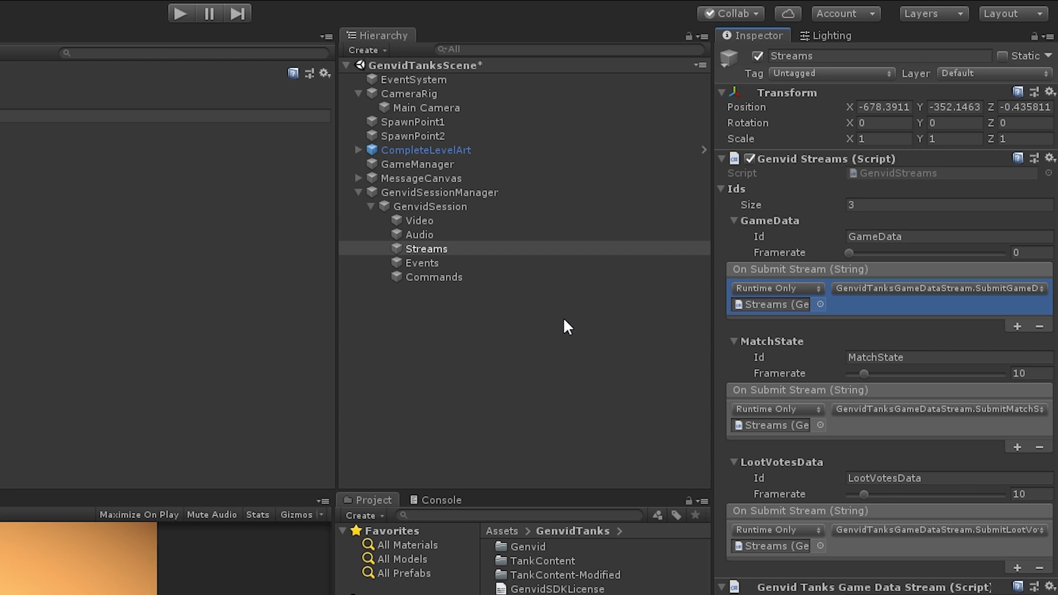
left_click(1026, 253)
type("20")
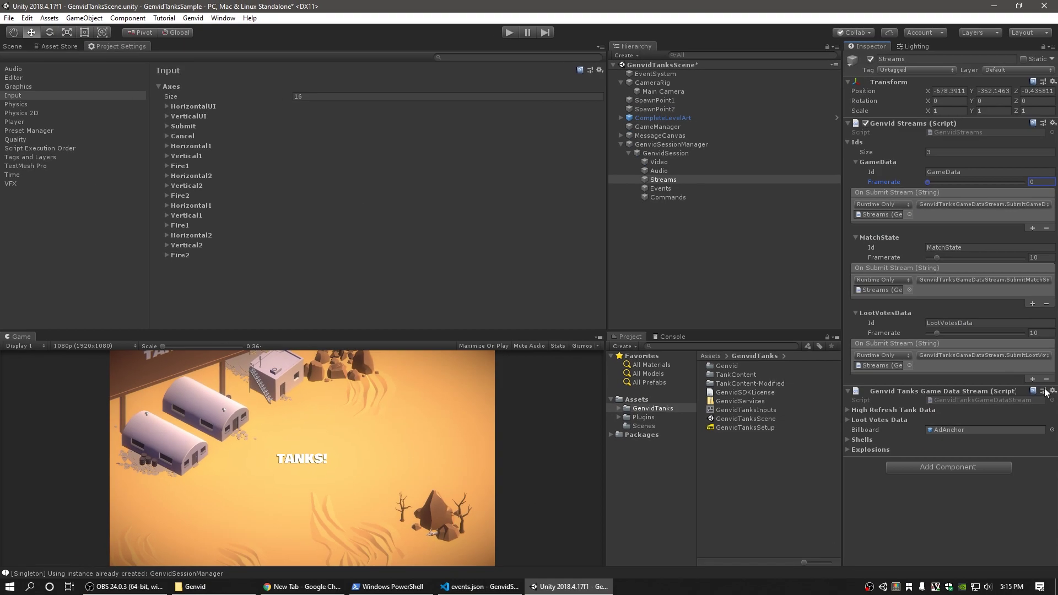
left_click(1050, 587)
- Open the game data stream script, review the GameData struct, then return to Unity's MatchState callback
left_click(1038, 506)
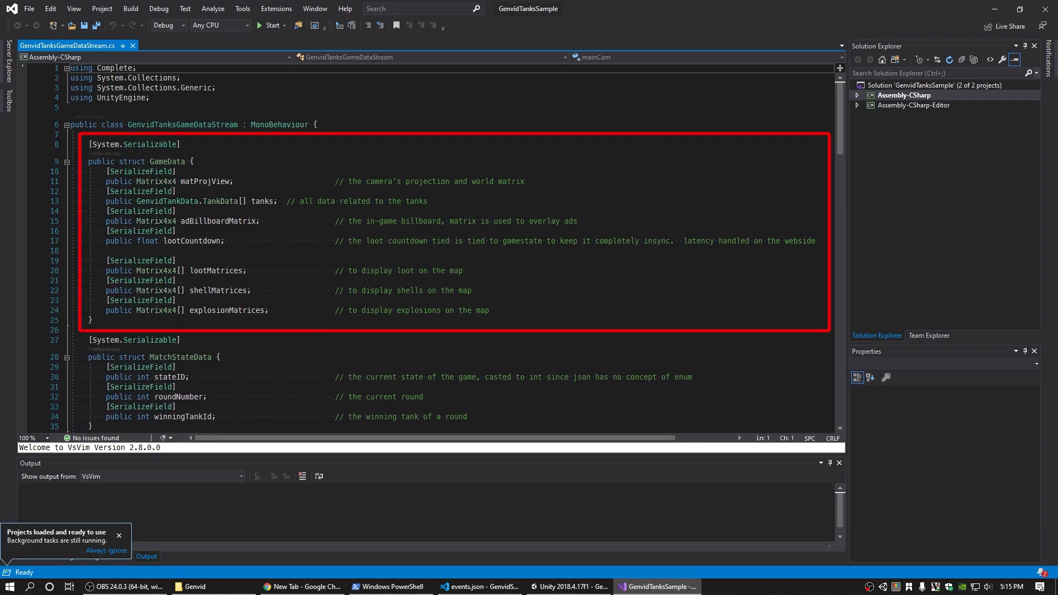
left_click(170, 162)
double_click(169, 161)
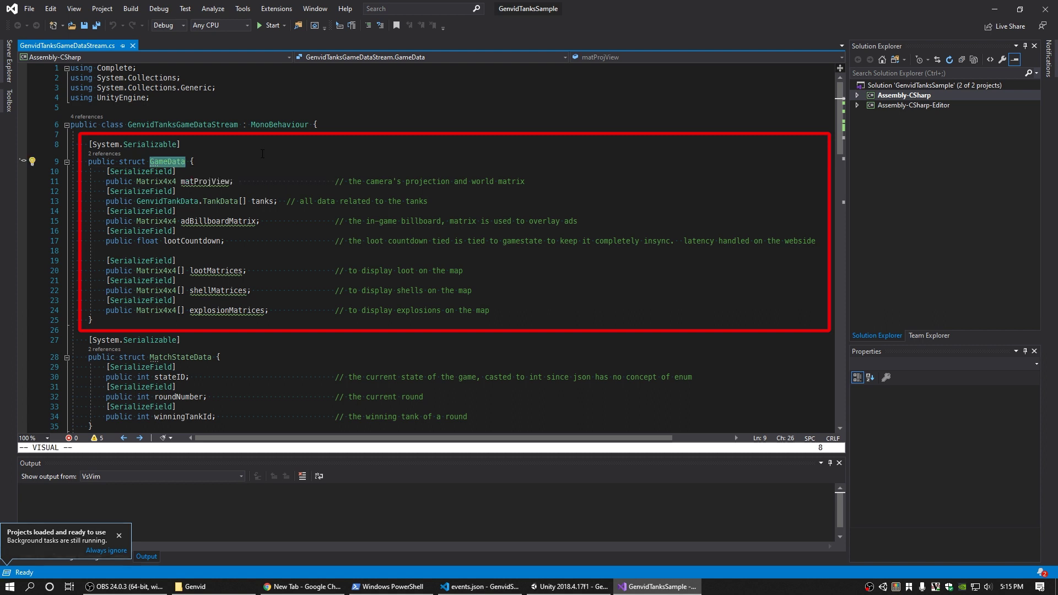
key("Escape")
key("k")
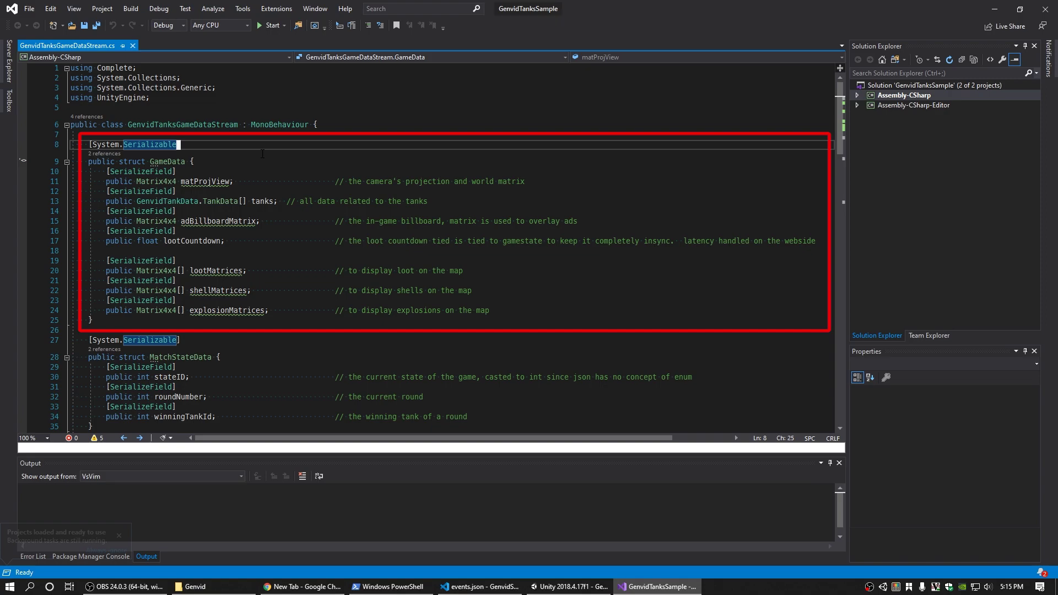
key("alt+Tab")
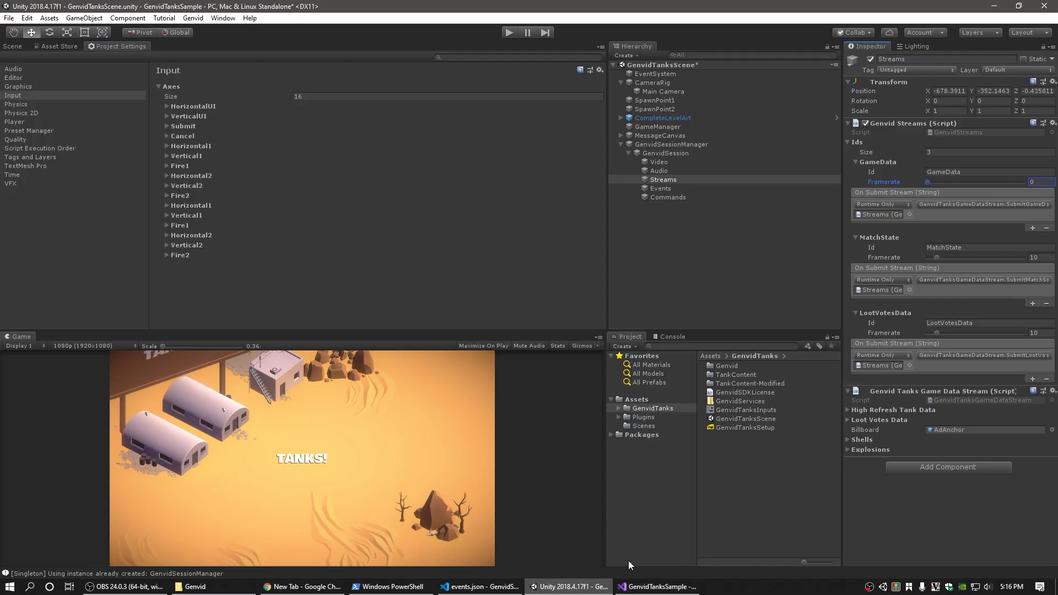
left_click(968, 293)
left_click(1036, 258)
double_click(1037, 258)
left_click(1046, 258)
left_click(964, 366)
key("alt+Tab")
scroll(511, 326, "down", 4)
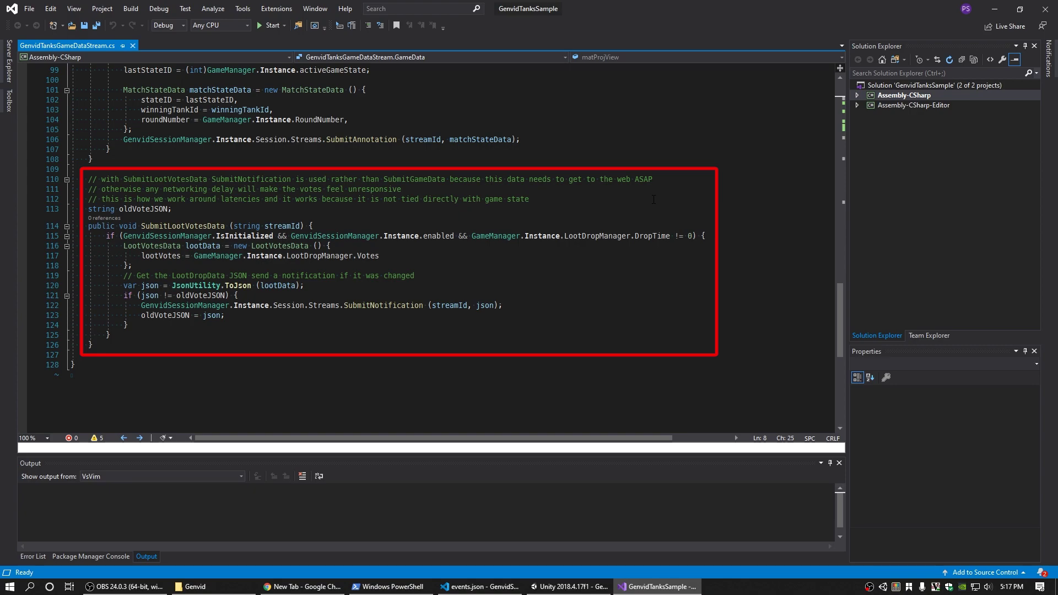
key("alt+Tab")
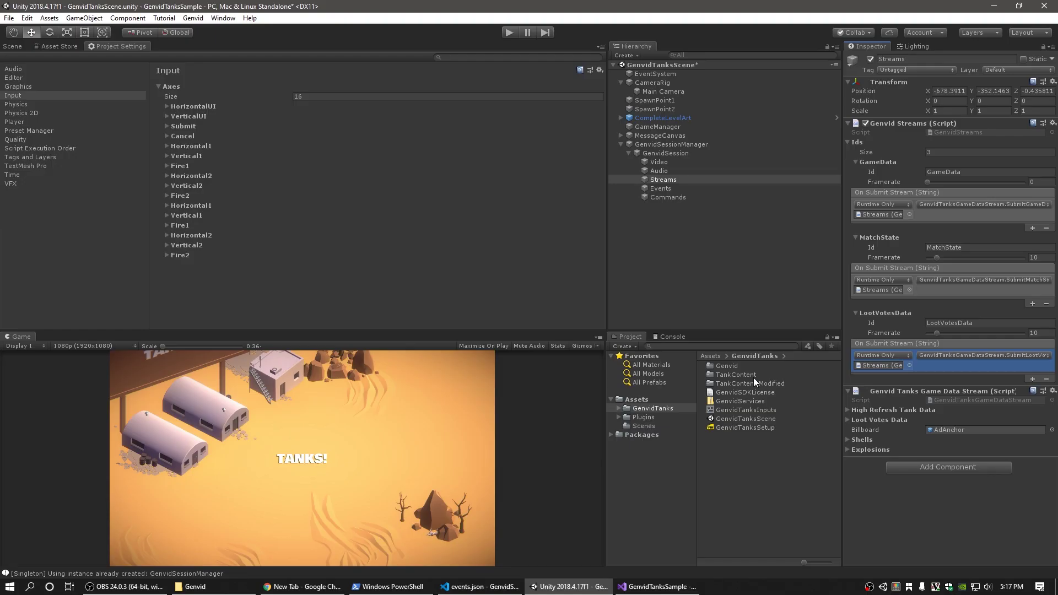
- Set the Genvid Streams Ids size to 4 and expand the new fourth entry
left_click(942, 151)
key("BackSpace")
type("4")
key("Return")
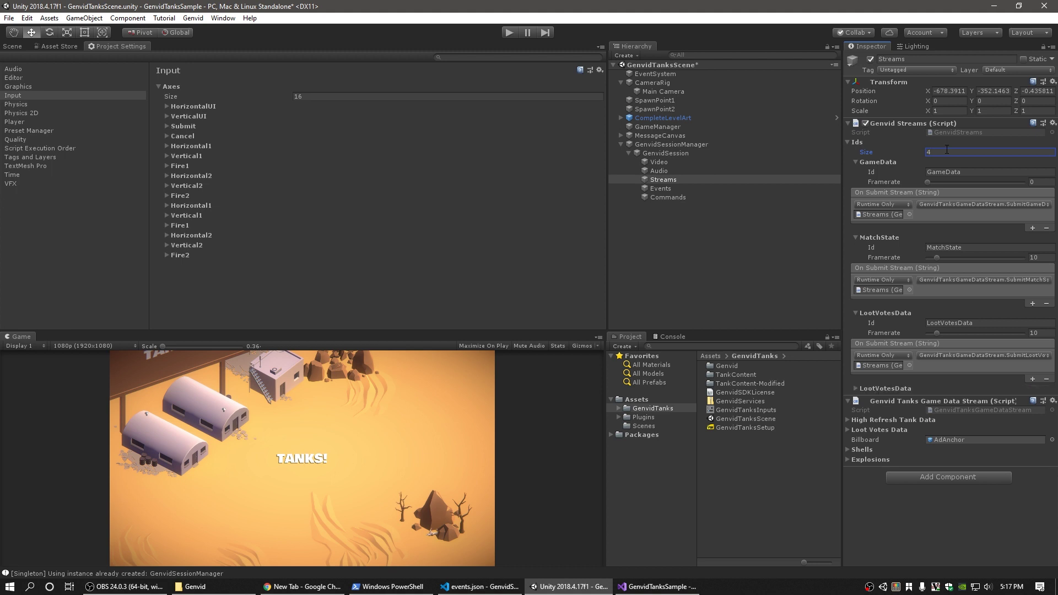
left_click(885, 388)
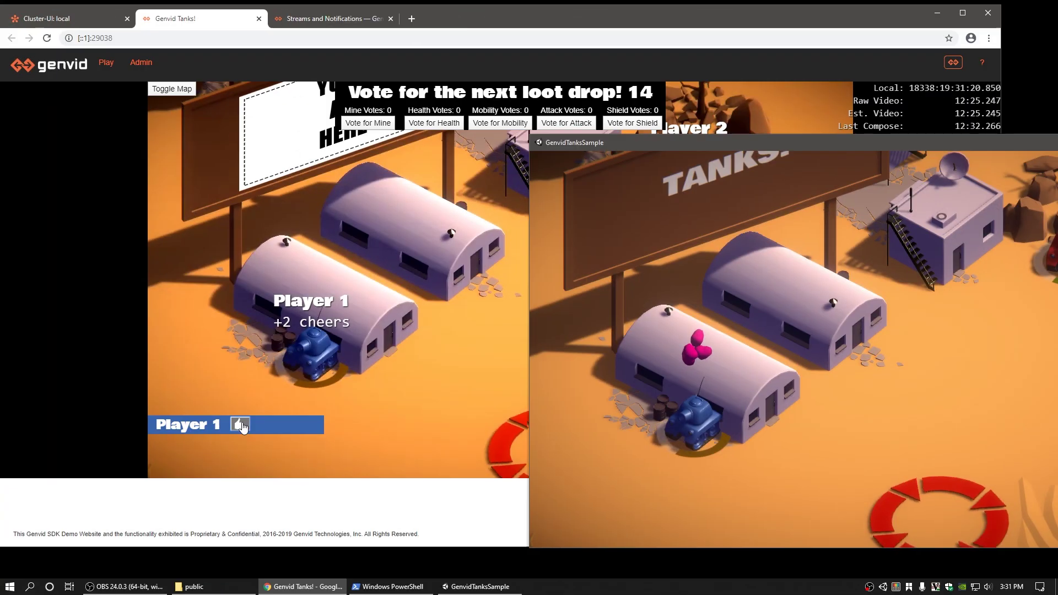
- Cheer twice for Player 1 in the web viewer, then go back to the Unity editor
left_click(240, 425)
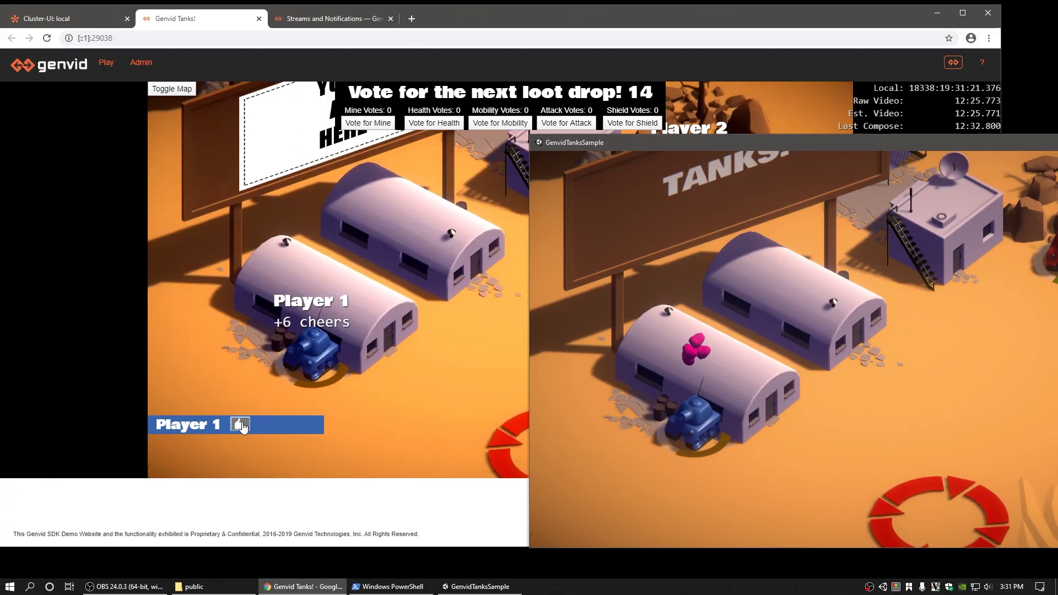
left_click(240, 425)
left_click(675, 514)
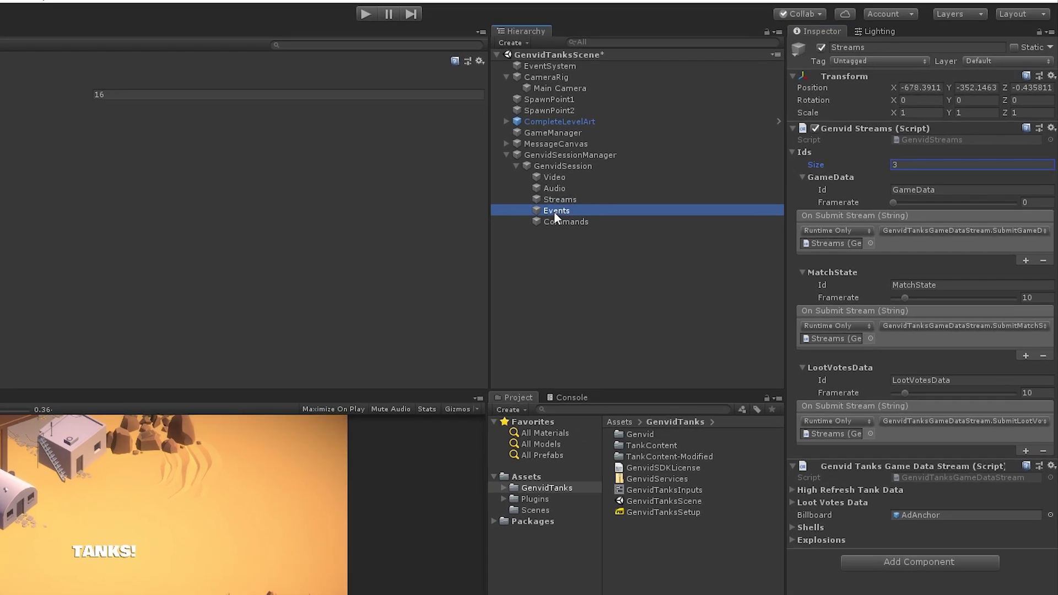
left_click(660, 189)
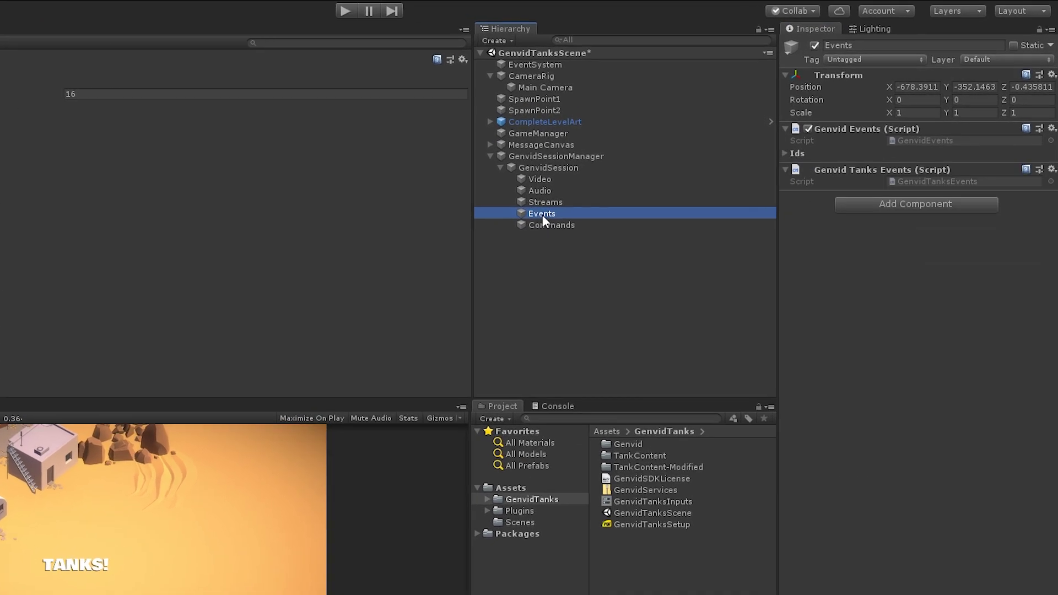
- Expand the Genvid Events ids to show the cheer and dropVote entries and their callbacks
left_click(785, 154)
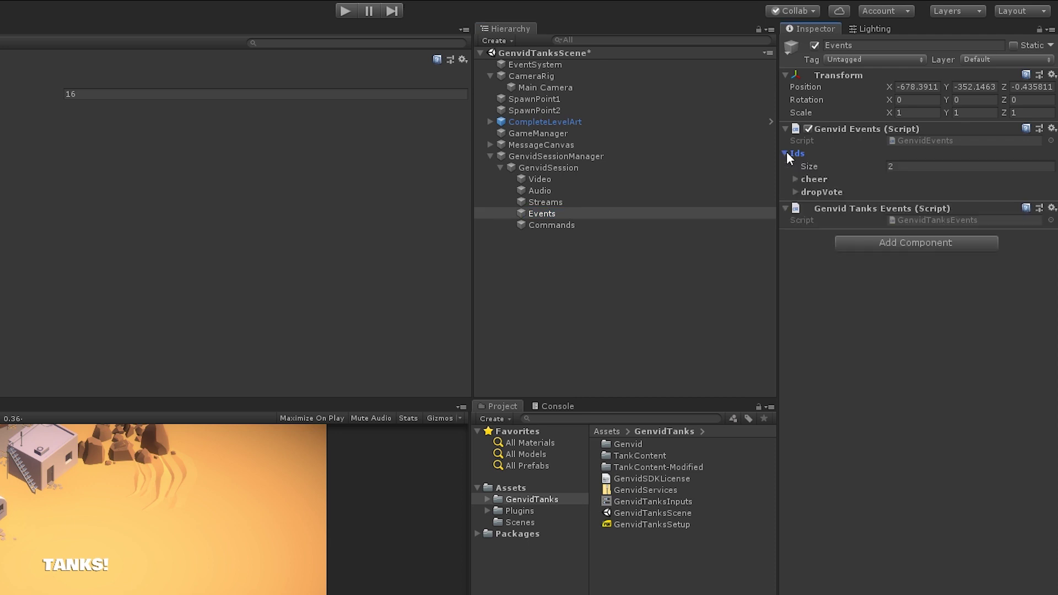
left_click(795, 179)
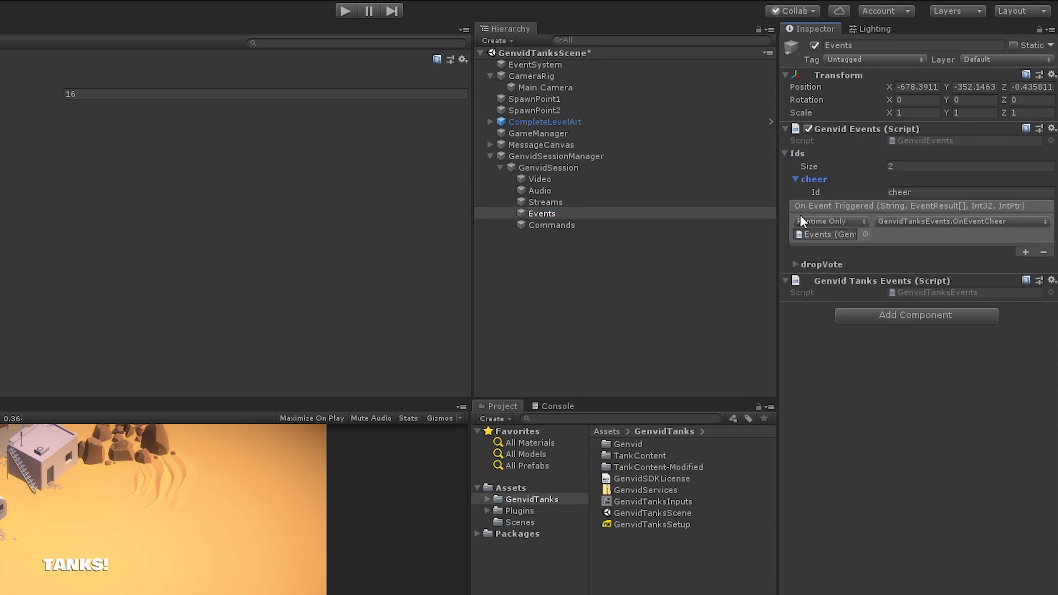
left_click(796, 264)
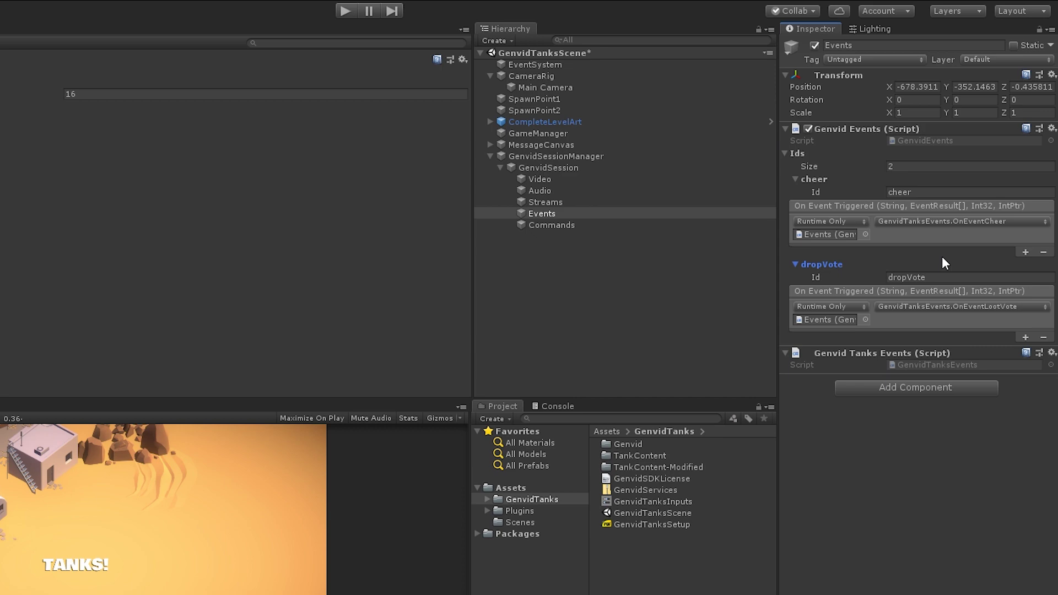
left_click(937, 278)
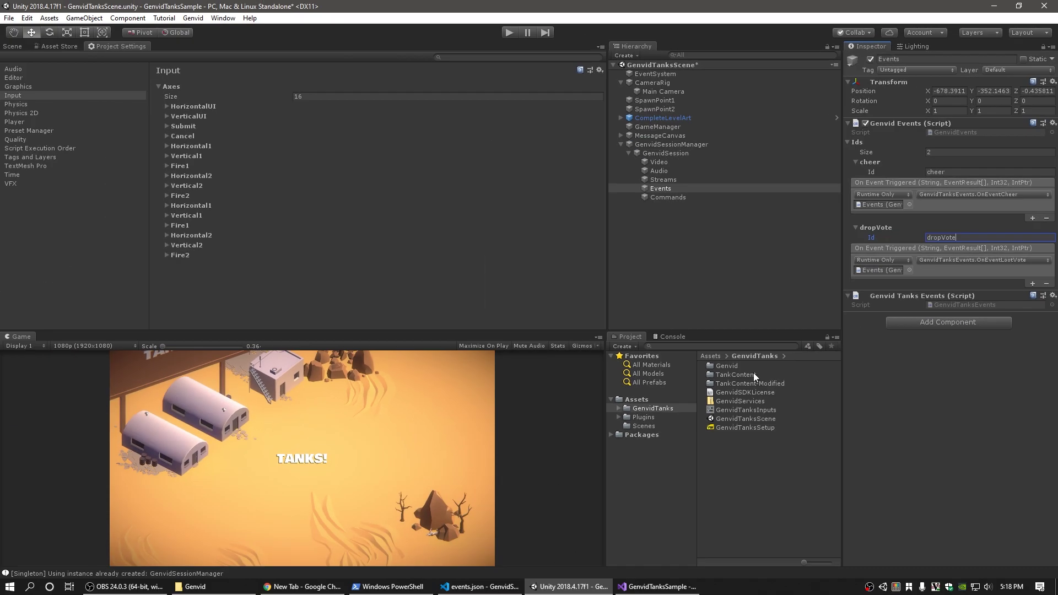
left_click(495, 584)
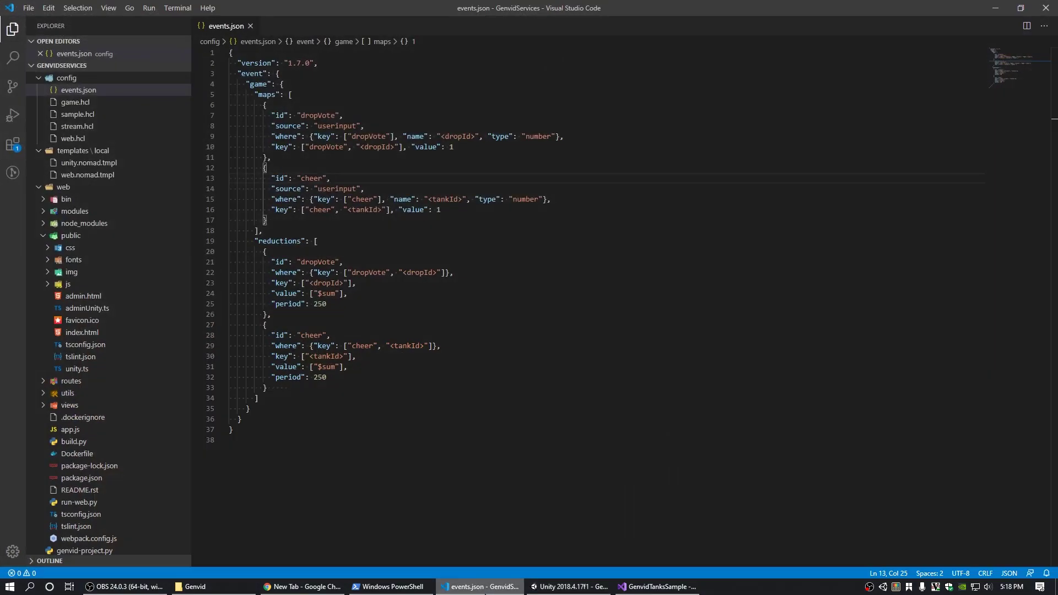
- Review the dropVote and cheer user-input event definitions in events.json
left_click(359, 115)
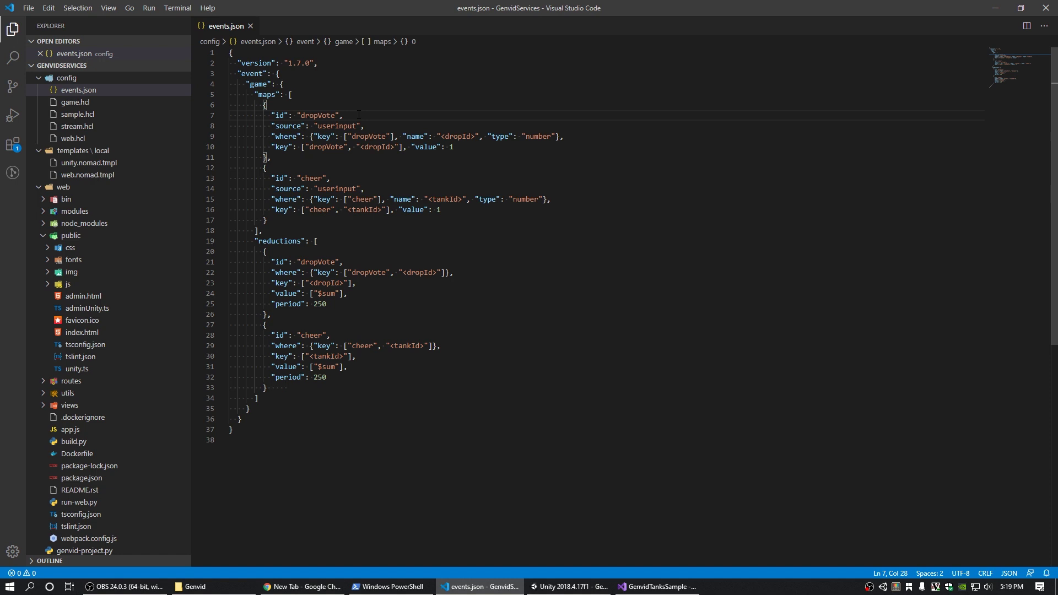
left_click(350, 178)
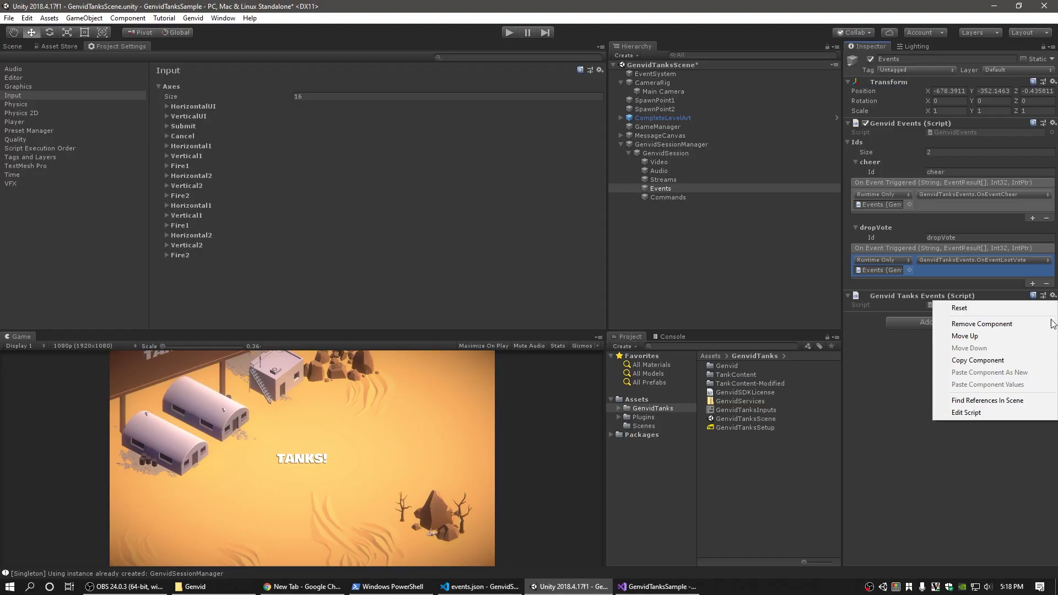
- Open the GenvidTanksEvents script in Visual Studio through Edit Script
left_click(1048, 414)
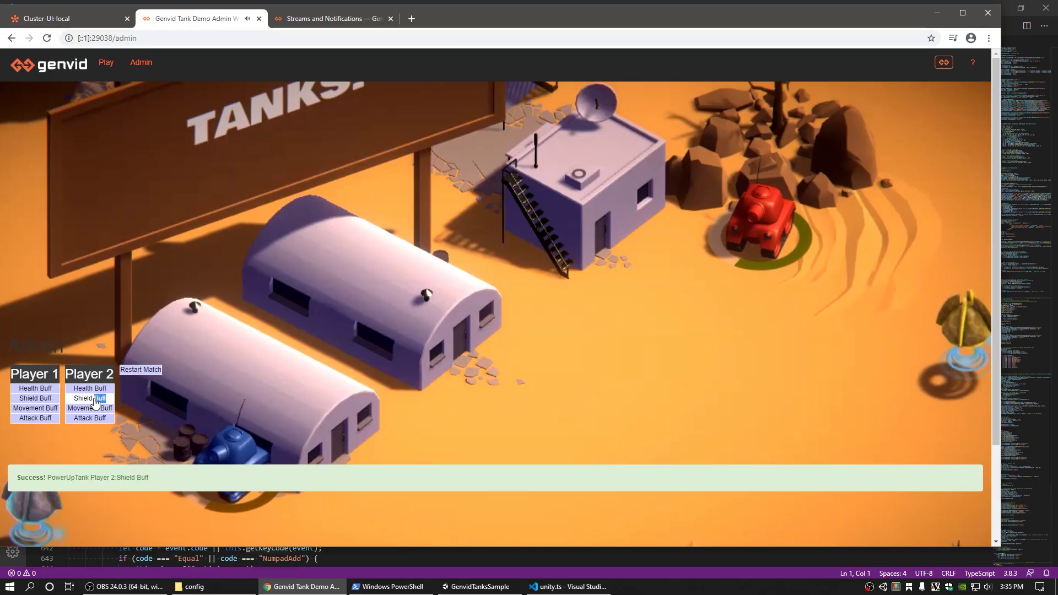
- Apply a Health Buff to Player 1 and Player 2 from the admin page
left_click(78, 389)
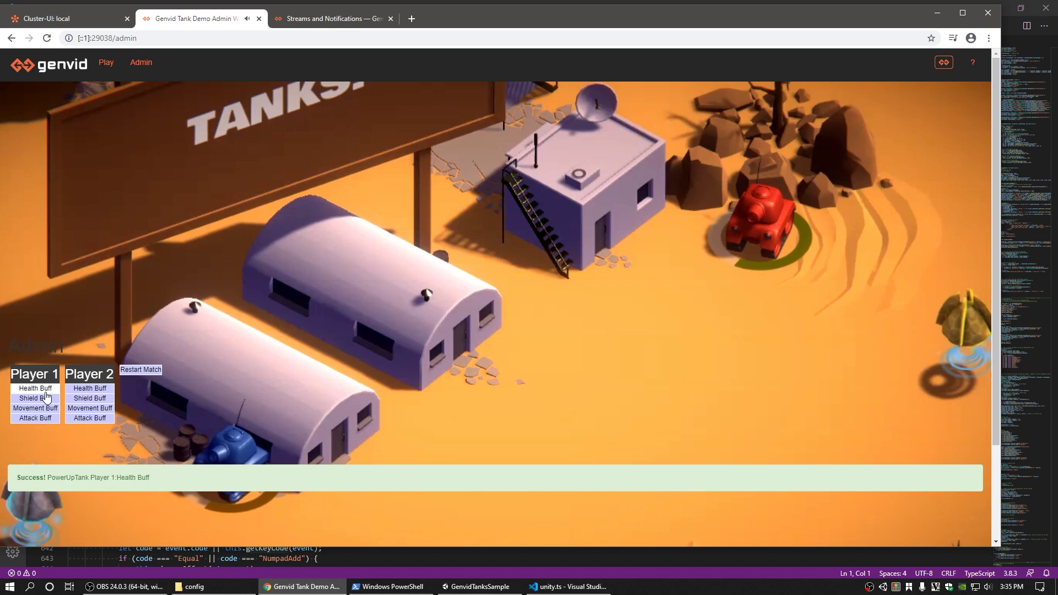
triple_click(78, 389)
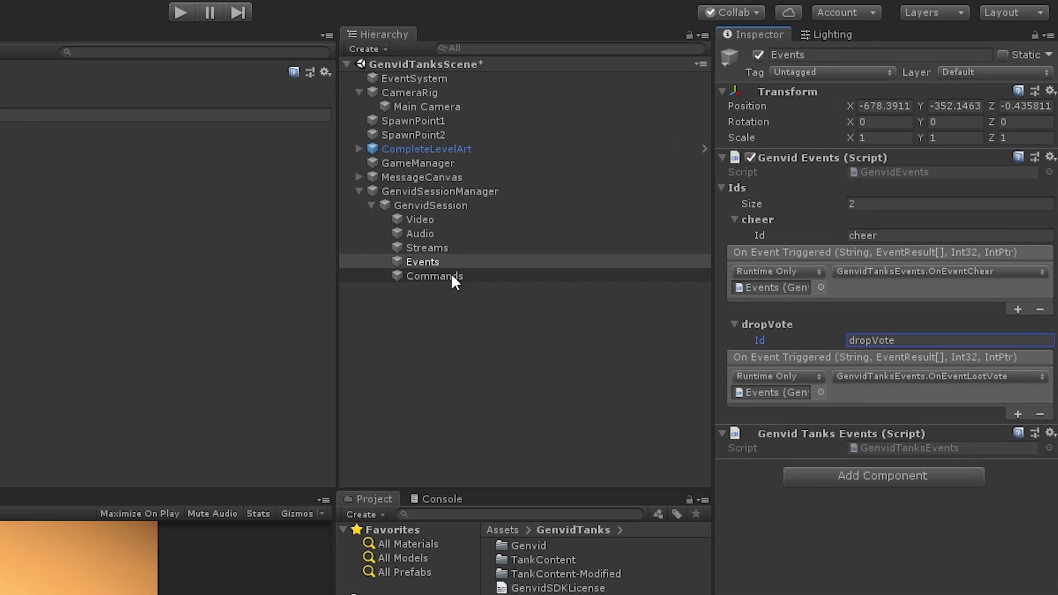
left_click(508, 256)
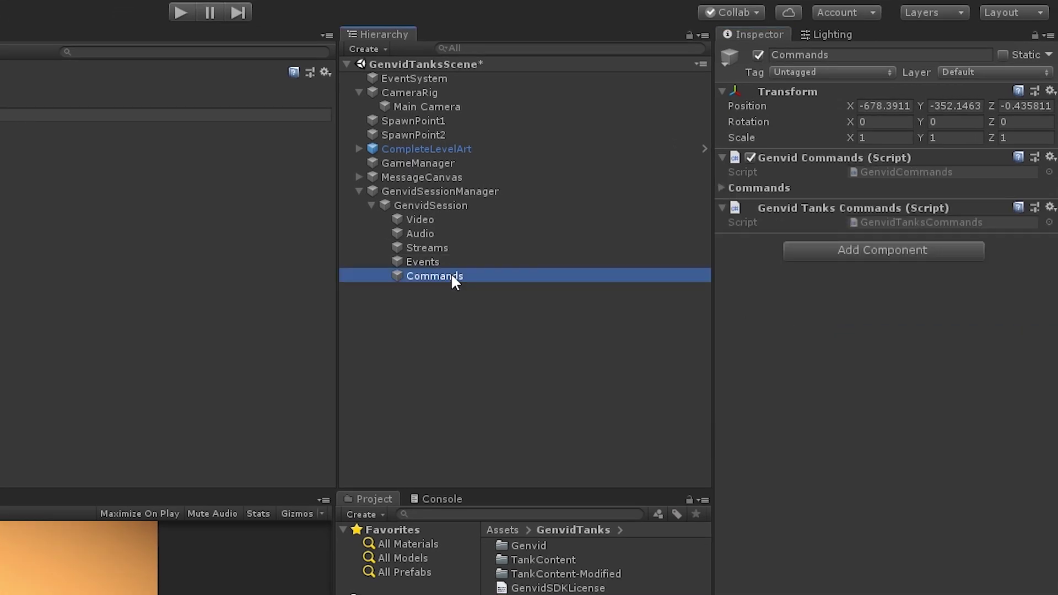
- Expand the RestartMatch and PowerUpTank commands, check their callbacks, and open GenvidTanksCommands.cs
left_click(722, 187)
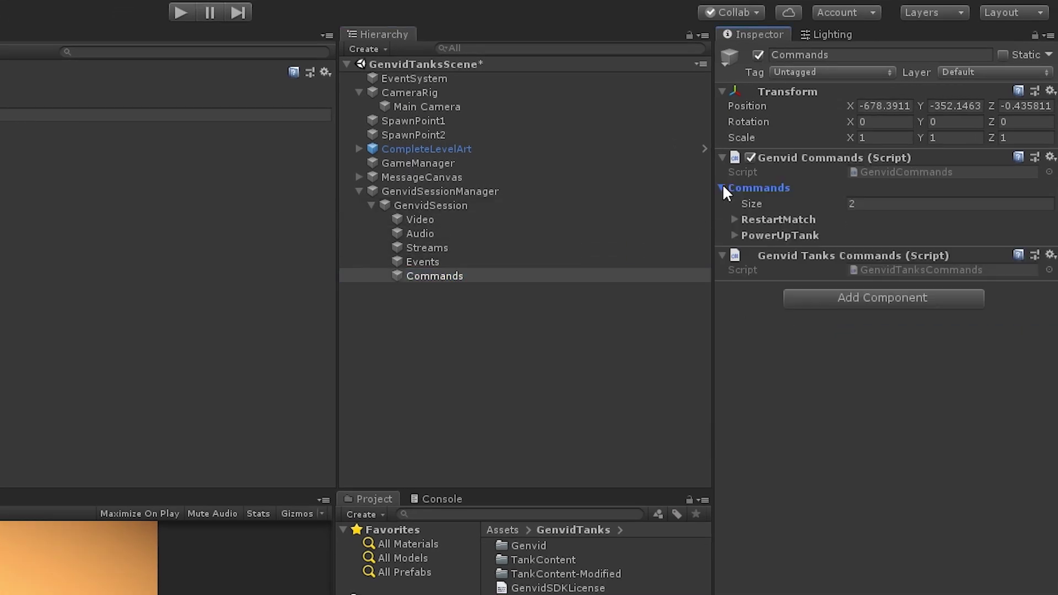
left_click(735, 219)
left_click(739, 323)
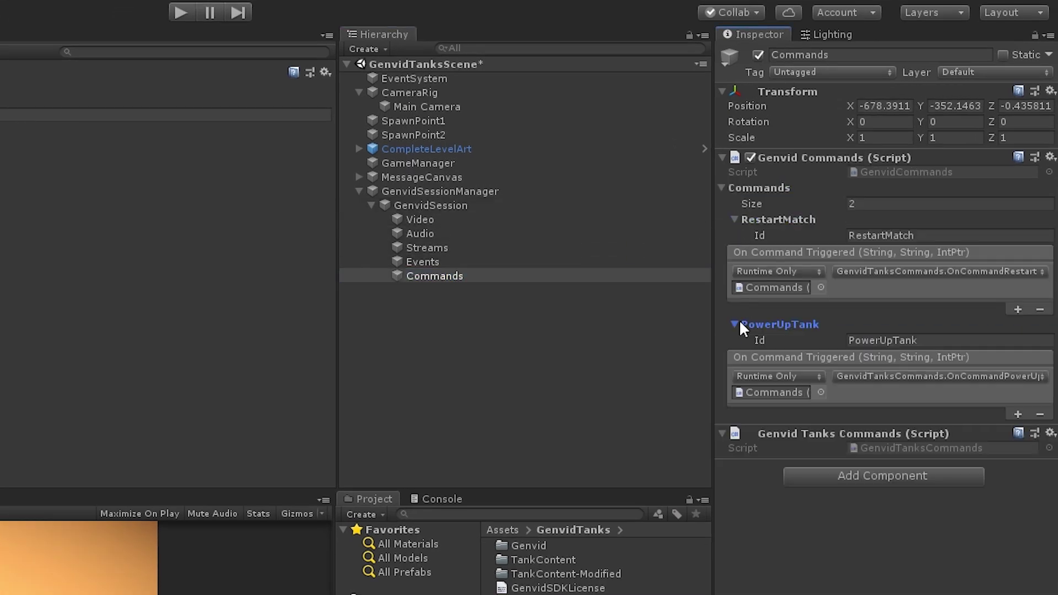
left_click(904, 295)
left_click(910, 392)
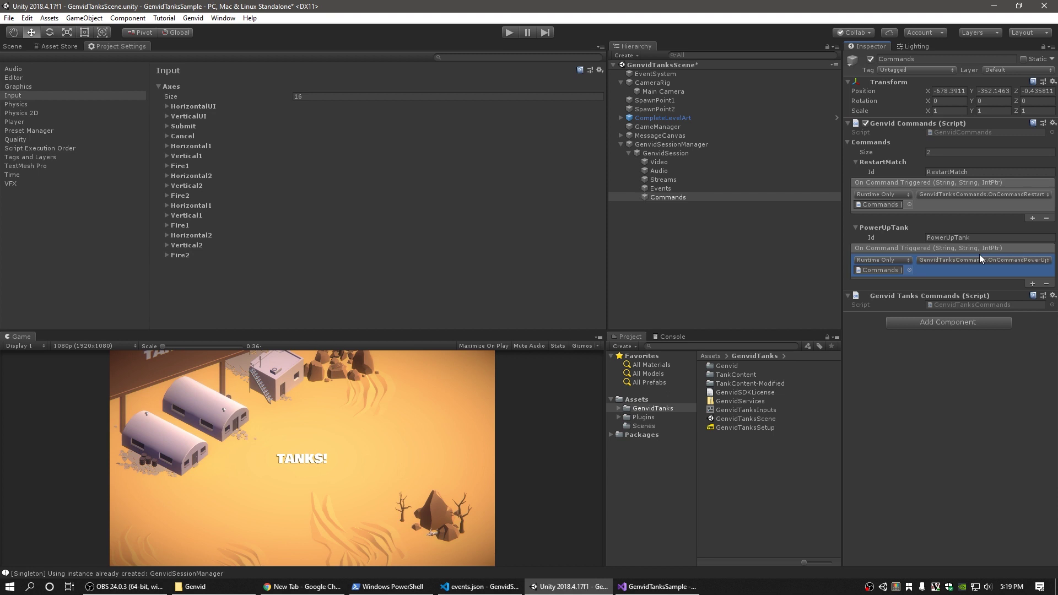
left_click(1053, 295)
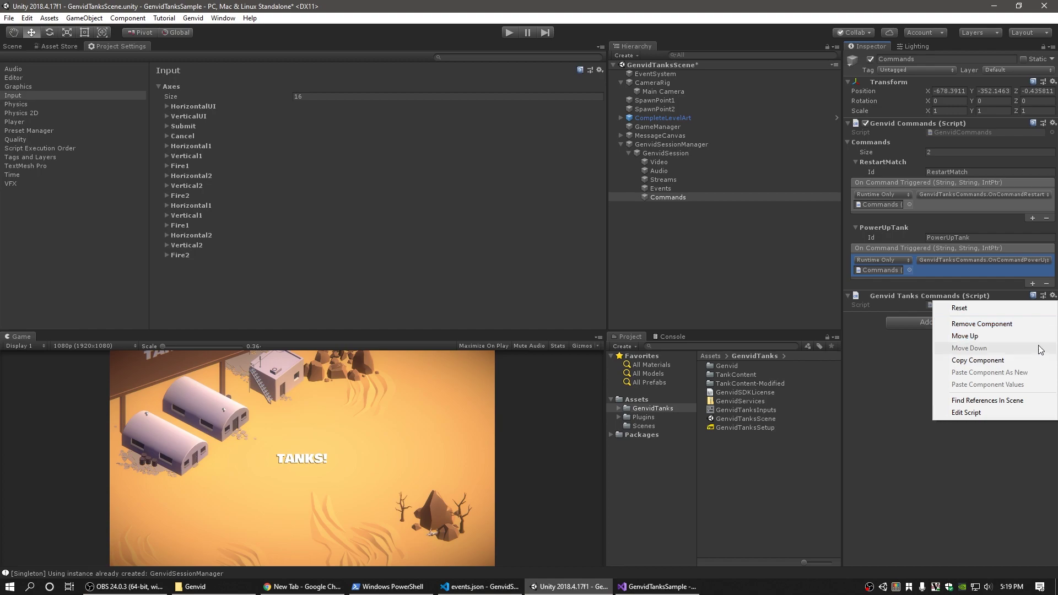
left_click(990, 412)
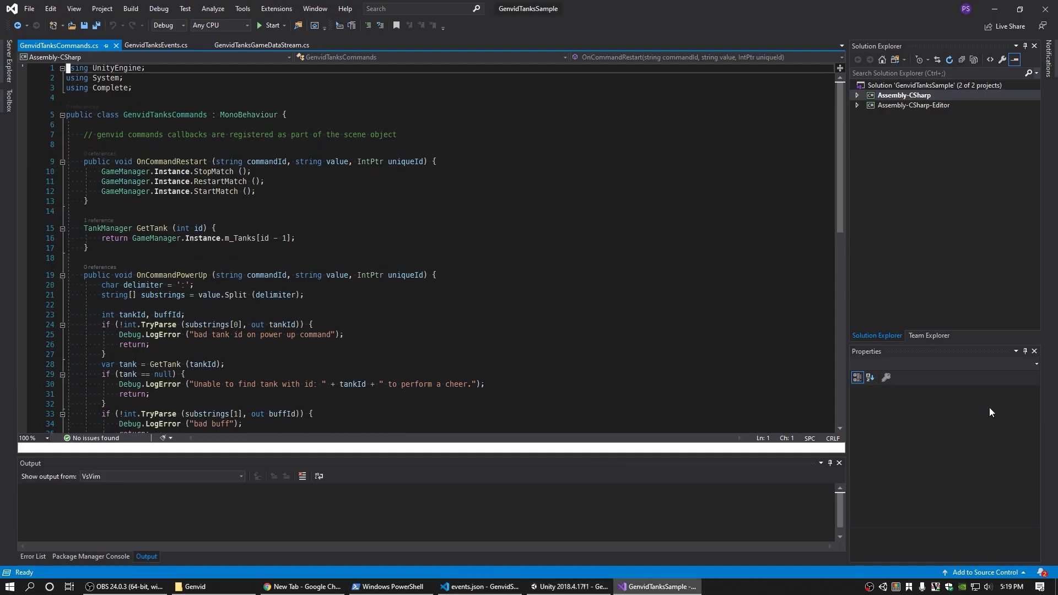
- Step from the end of OnCommandRestart down into the OnCommandPowerUp handler in GenvidTanksCommands.cs
left_click(326, 208)
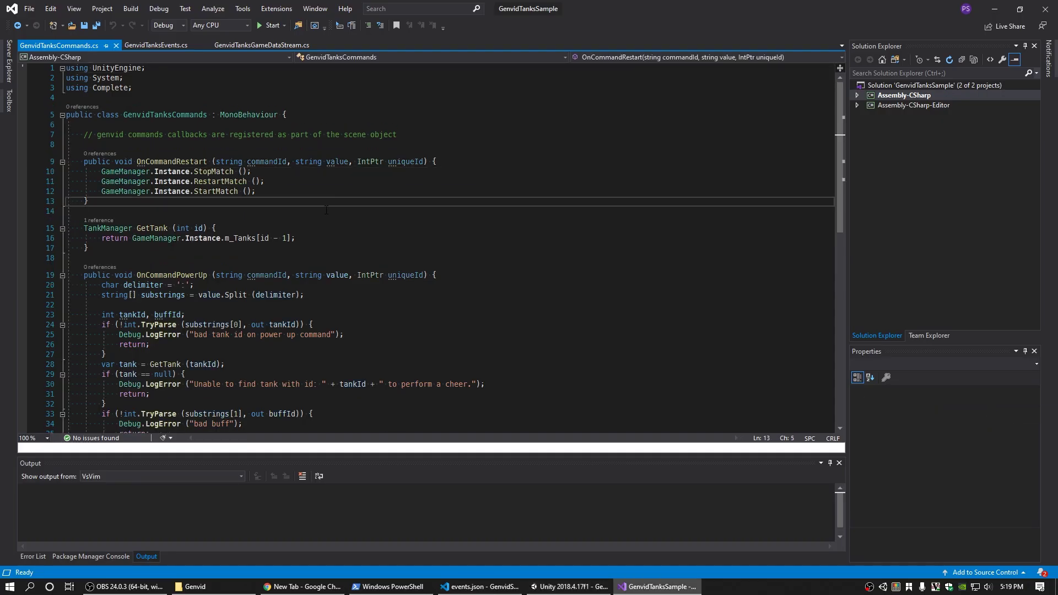
key("j")
key("j")
key("j")
key("j")
key("j")
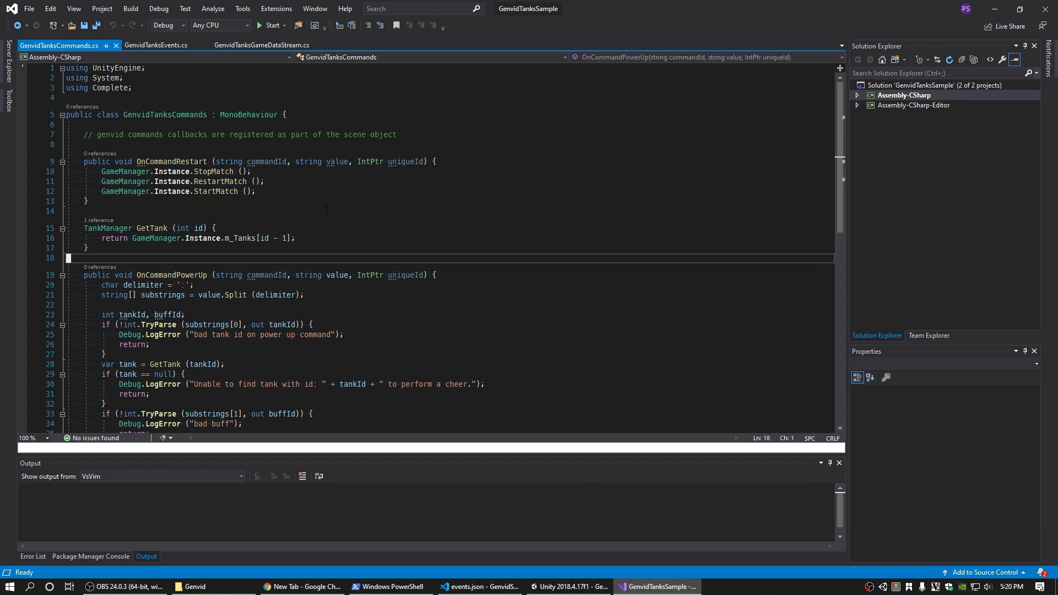
key("j")
scroll(327, 209, "down", 2)
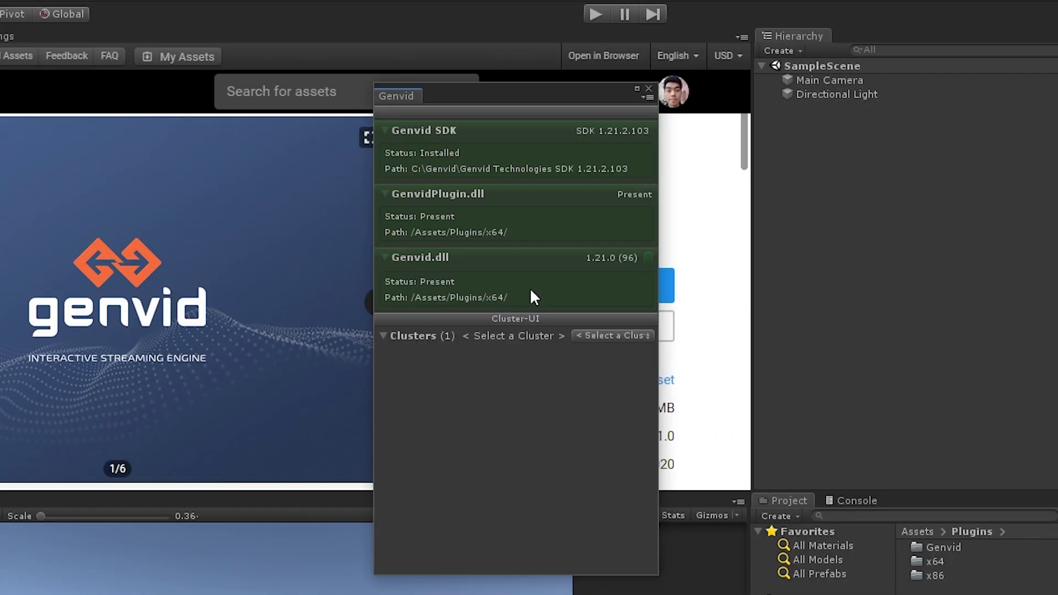
- Select the 'local' cluster in the Genvid window and lengthen the window to reveal Logs and Settings
left_click(595, 336)
left_click(600, 369)
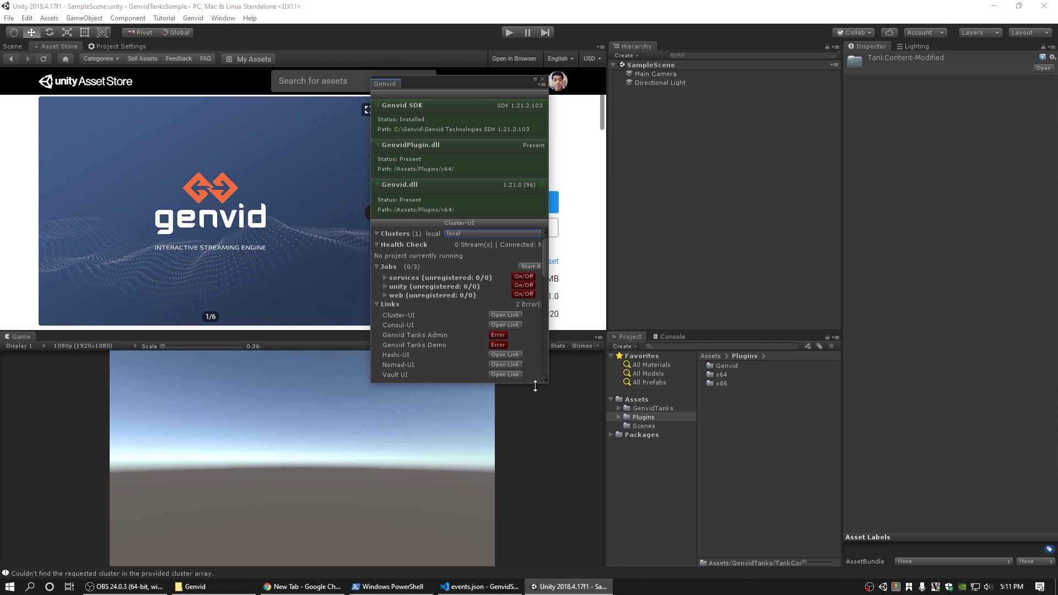
left_click_drag(529, 385, 520, 571)
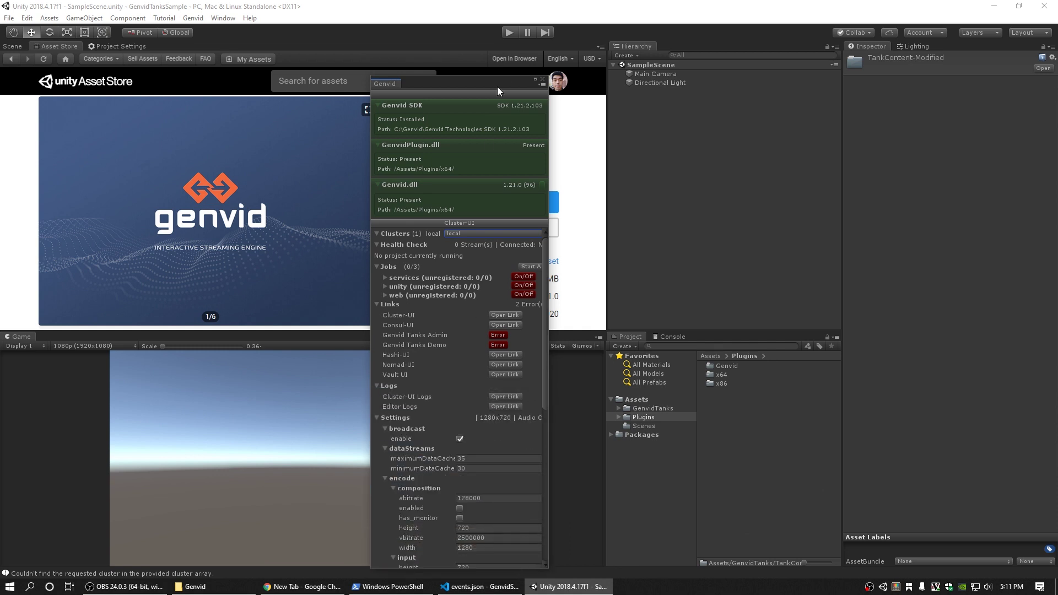